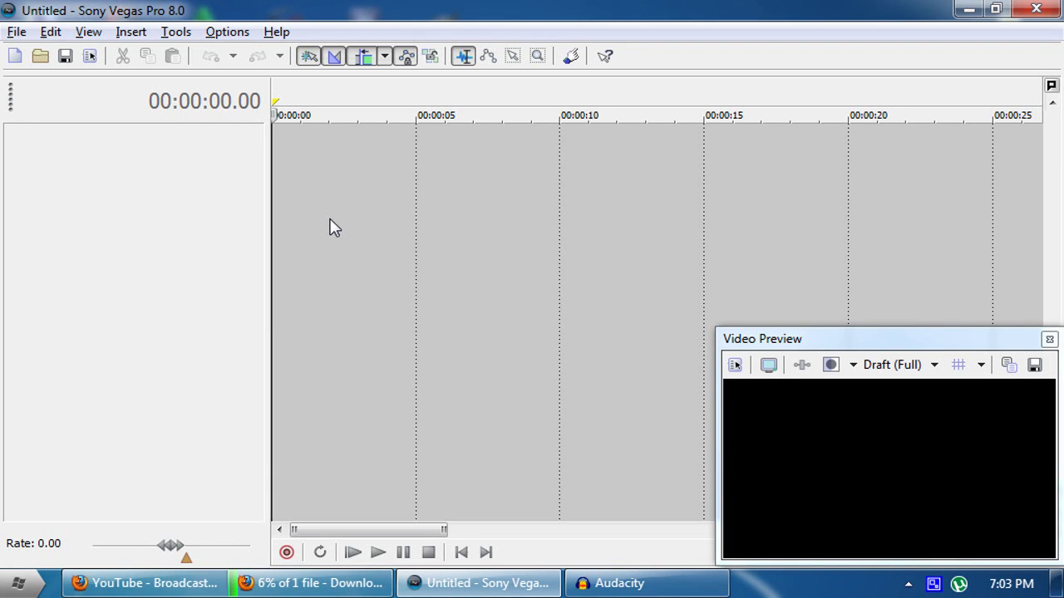
Insert a new video track and add a generated text media event to it.
{"action": "right_click", "coordinate": [329, 228]}
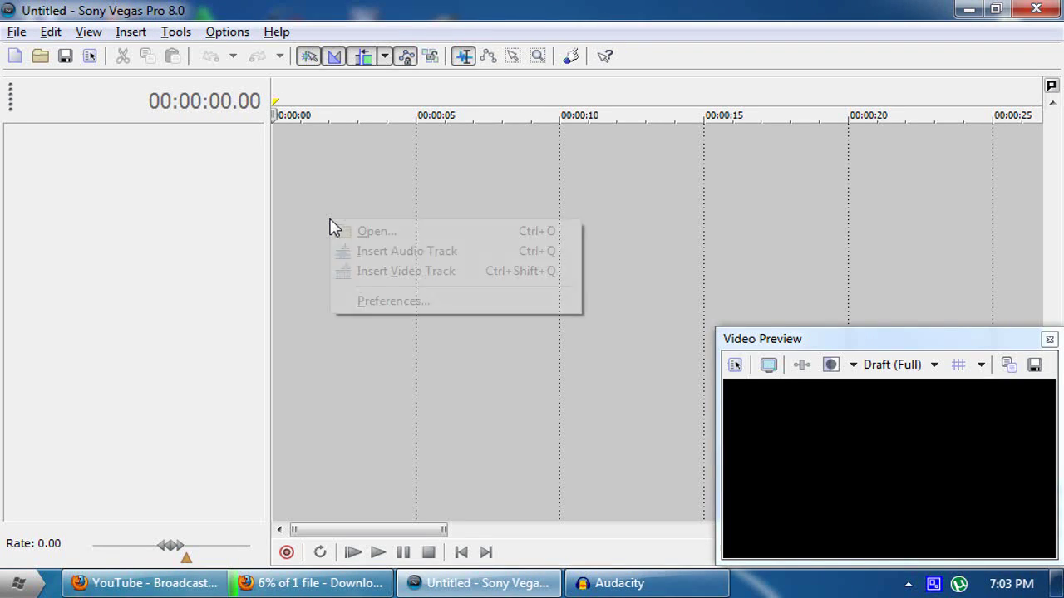
{"action": "left_click", "coordinate": [371, 272]}
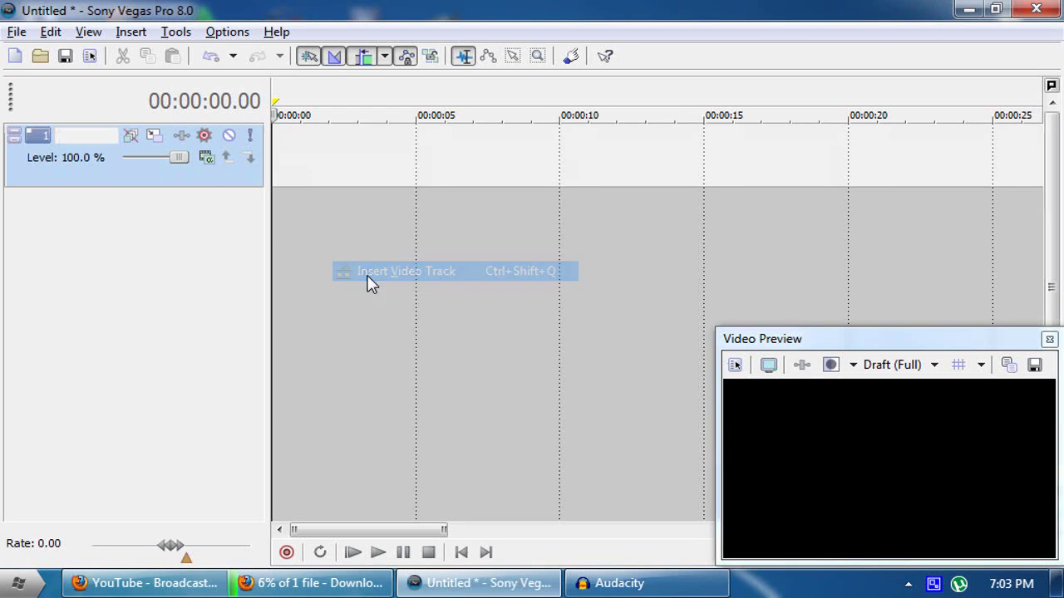
{"action": "right_click", "coordinate": [347, 170]}
{"action": "left_click", "coordinate": [449, 355]}
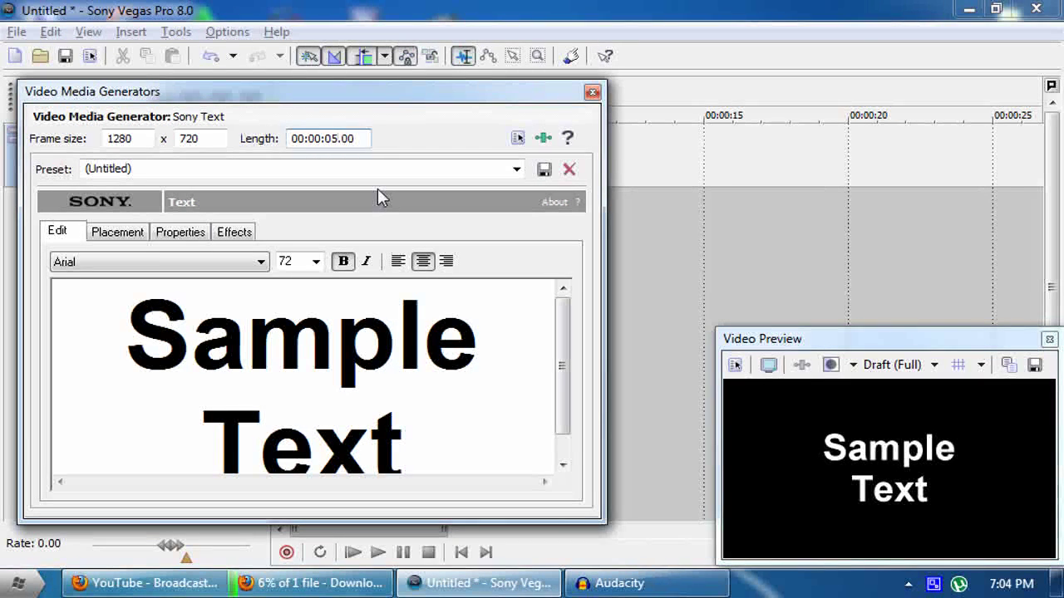
Set the generated text media's length to 00:10:00.00.
{"action": "key", "text": "BackSpace"}
{"action": "type", "text": "1"}
{"action": "key", "text": "BackSpace"}
{"action": "key", "text": "BackSpace"}
{"action": "type", "text": "00"}
{"action": "key", "text": "BackSpace"}
{"action": "key", "text": "BackSpace"}
{"action": "type", "text": "10"}
Delete all the sample text so the text event is blank, and close the media generator.
{"action": "left_click", "coordinate": [413, 386]}
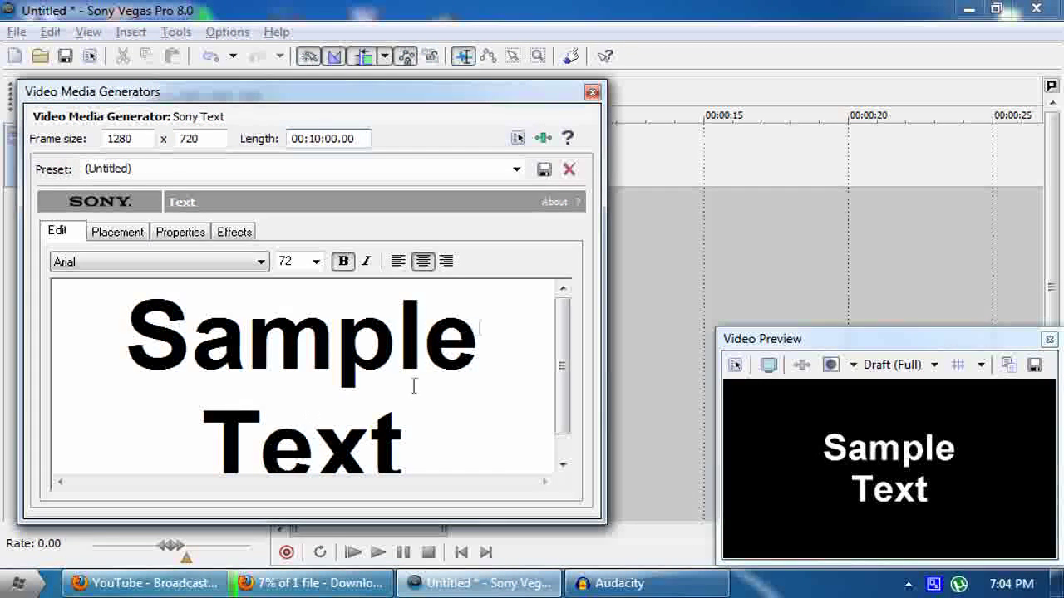
{"action": "key", "text": "ctrl+a"}
{"action": "key", "text": "Delete"}
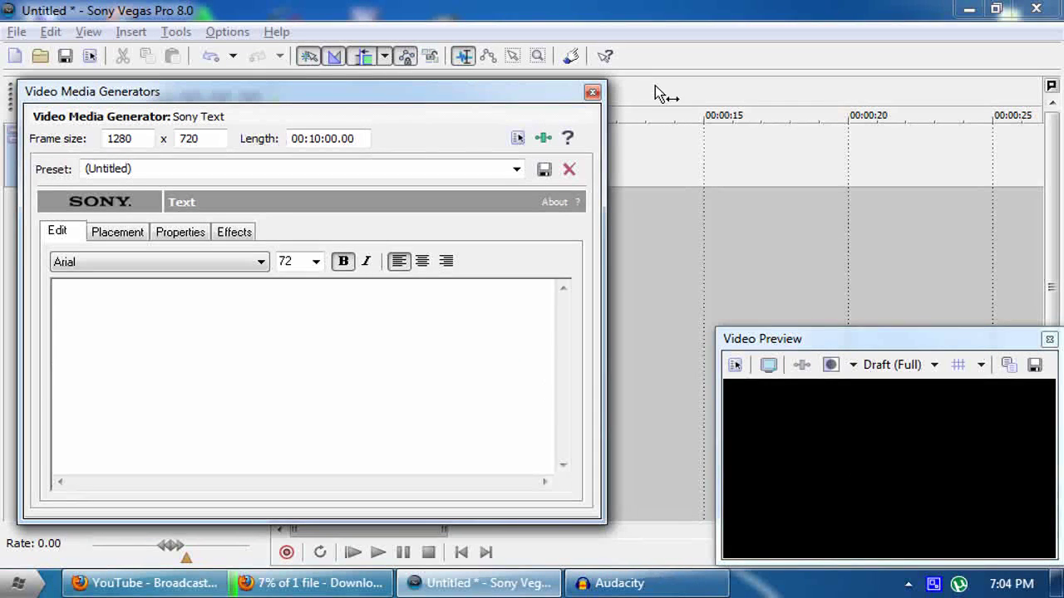
{"action": "left_click", "coordinate": [592, 92]}
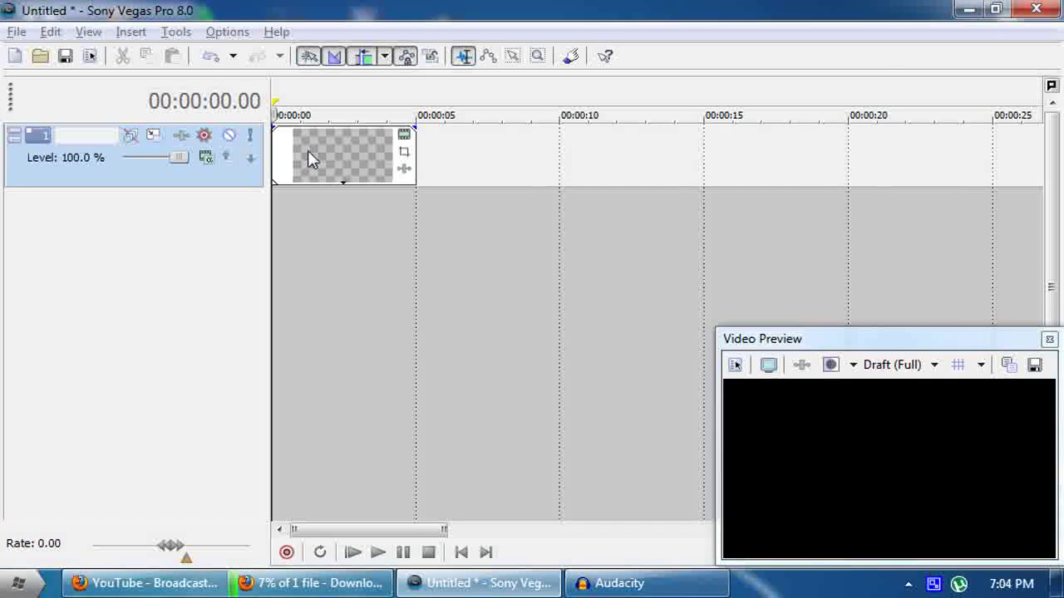
Add the Sony Timecode plug-in to the blank text event as a Media FX.
{"action": "left_click", "coordinate": [308, 150]}
{"action": "right_click", "coordinate": [307, 151]}
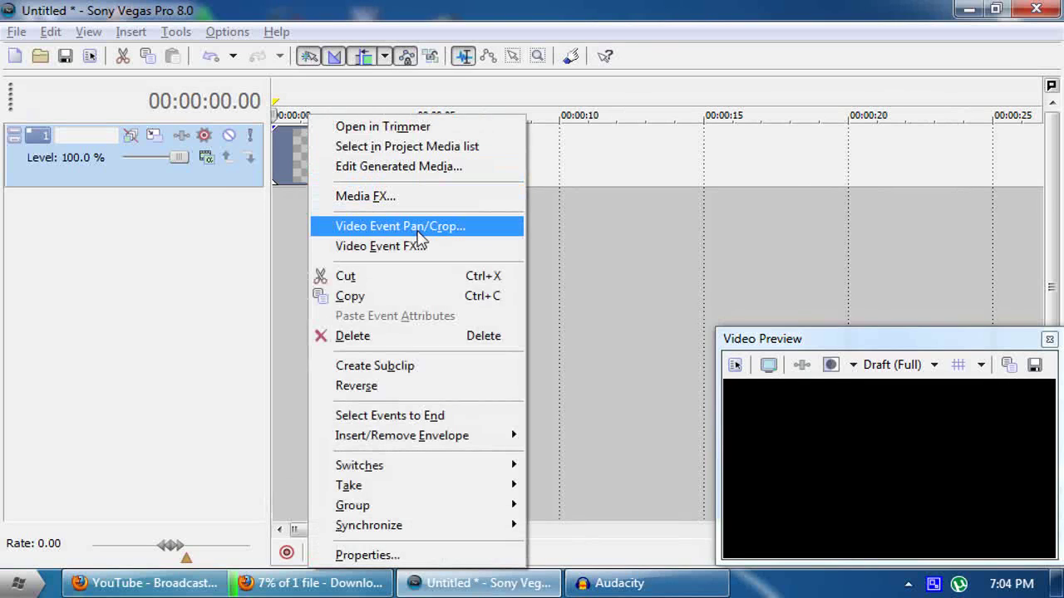
{"action": "left_click", "coordinate": [402, 200]}
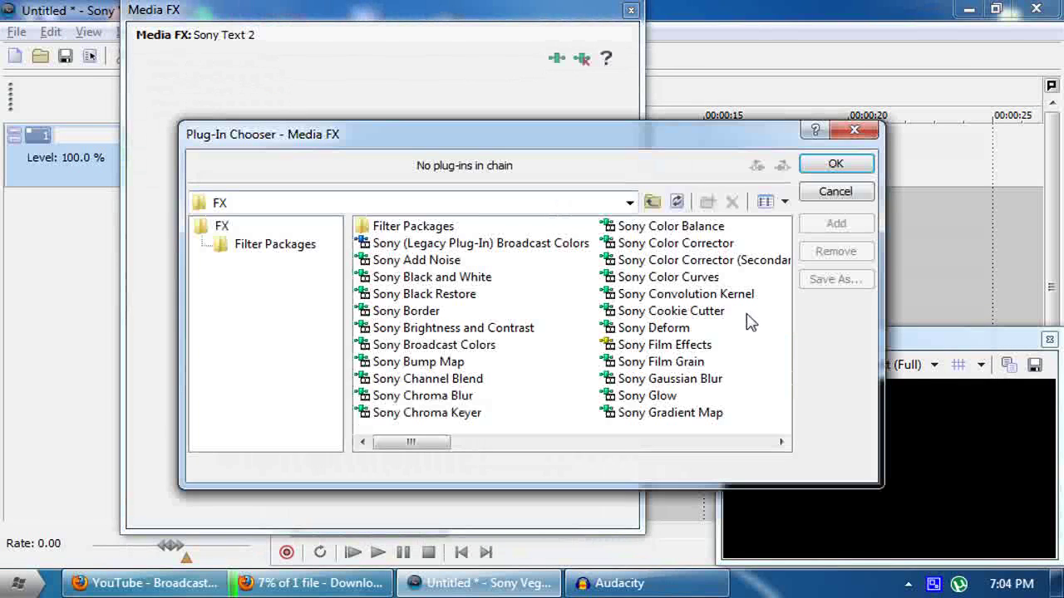
{"action": "left_click_drag", "start_coordinate": [419, 443], "coordinate": [656, 446]}
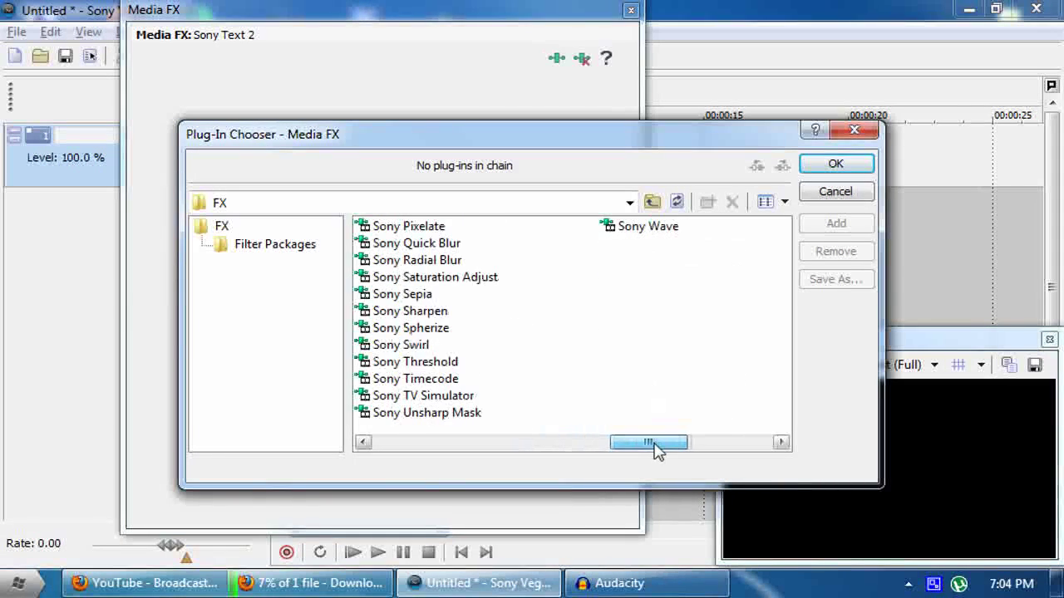
{"action": "double_click", "coordinate": [455, 380]}
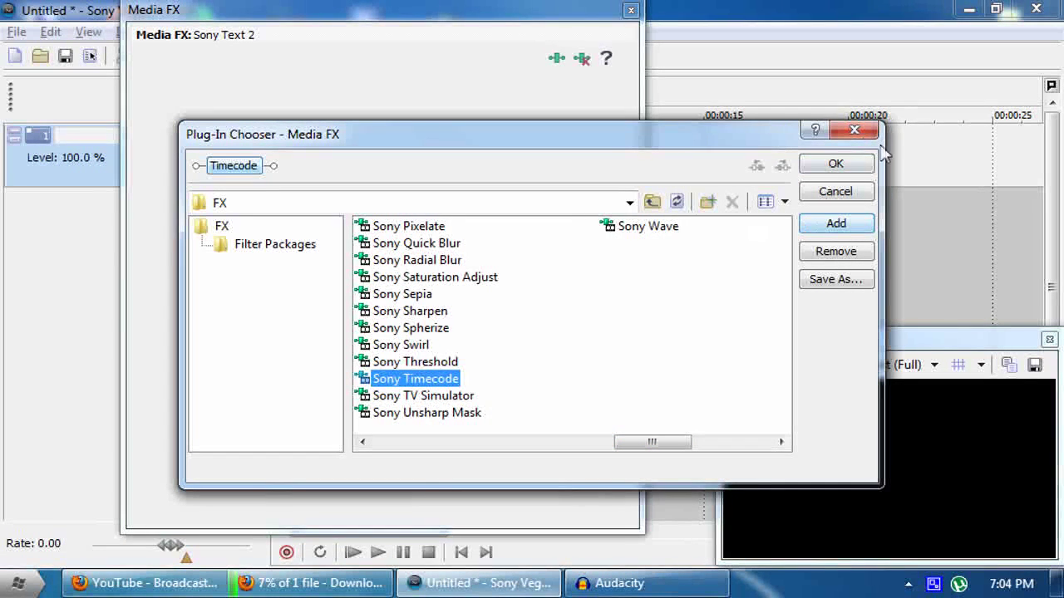
{"action": "left_click", "coordinate": [836, 165]}
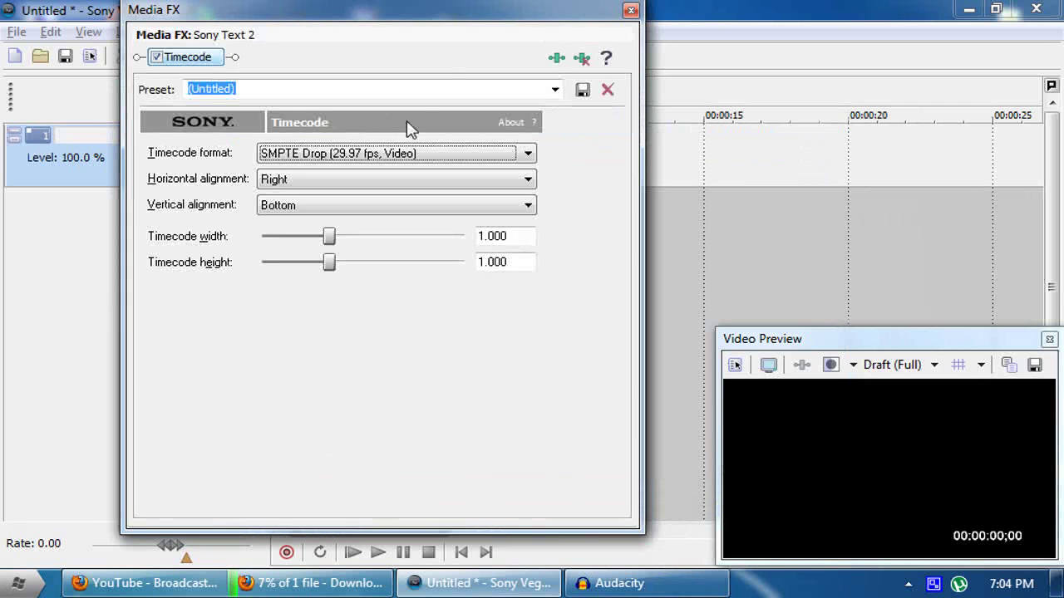
Set the timecode format to SMPTE EBU (25 fps, Video), both alignments to Middle, and width and height to 2.000.
{"action": "left_click", "coordinate": [555, 90]}
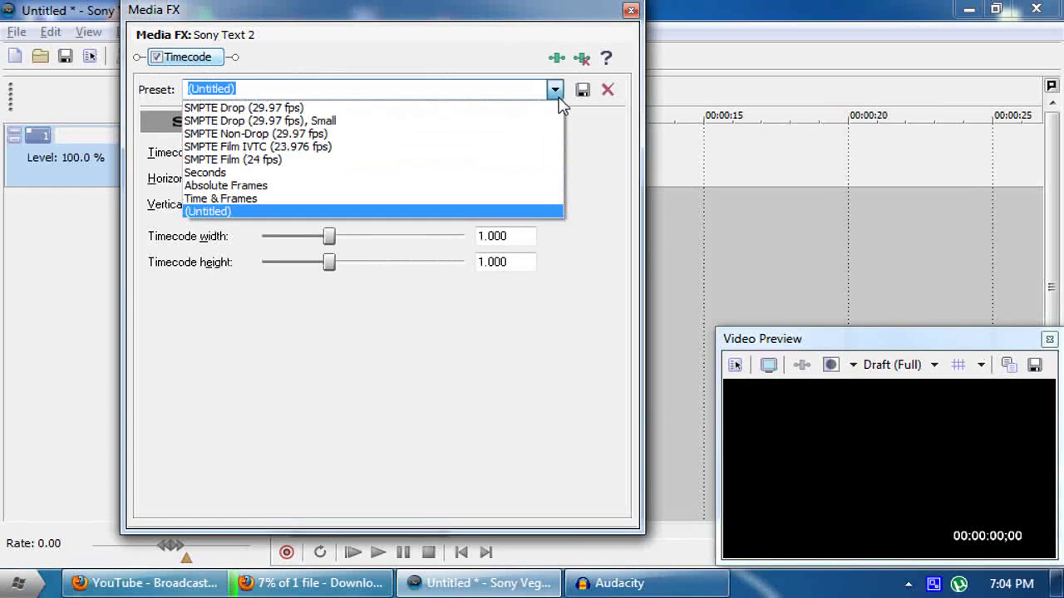
{"action": "left_click", "coordinate": [310, 213]}
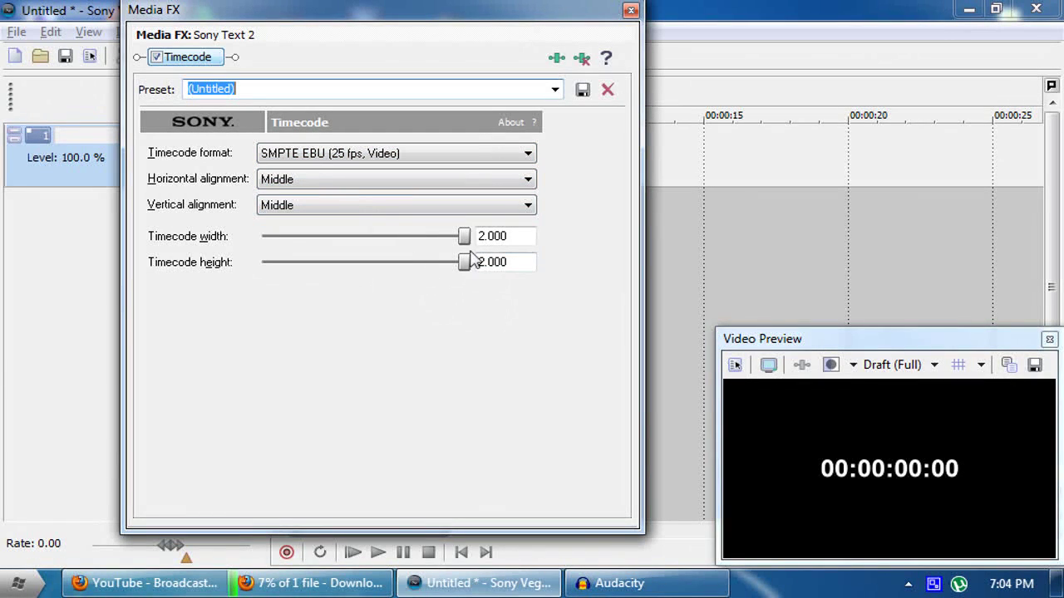
{"action": "left_click", "coordinate": [631, 10]}
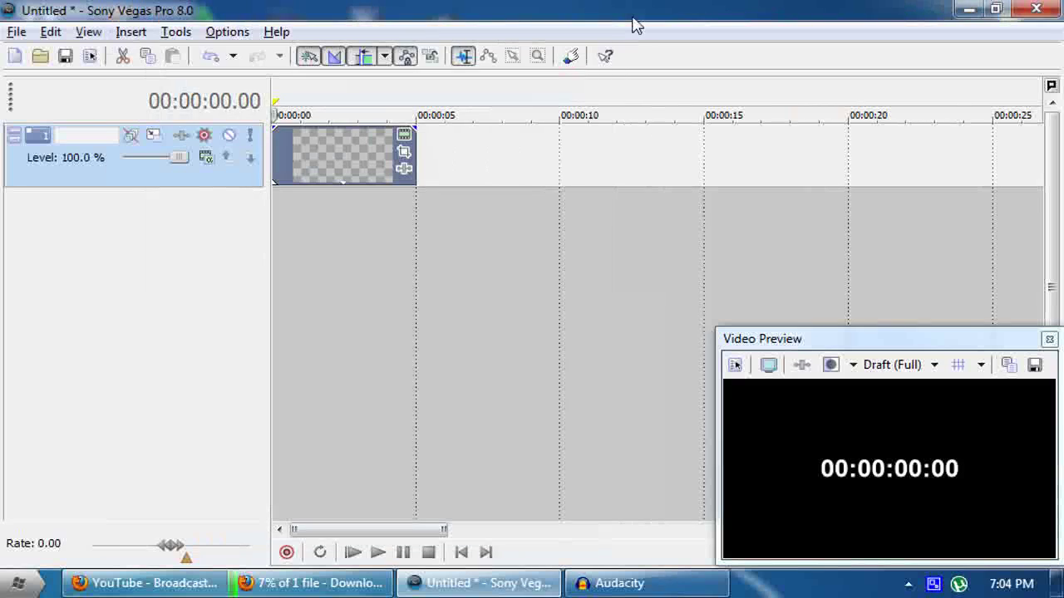
Preview the timecode event and extend its end on the timeline to about 13.5 seconds.
{"action": "key", "text": "space"}
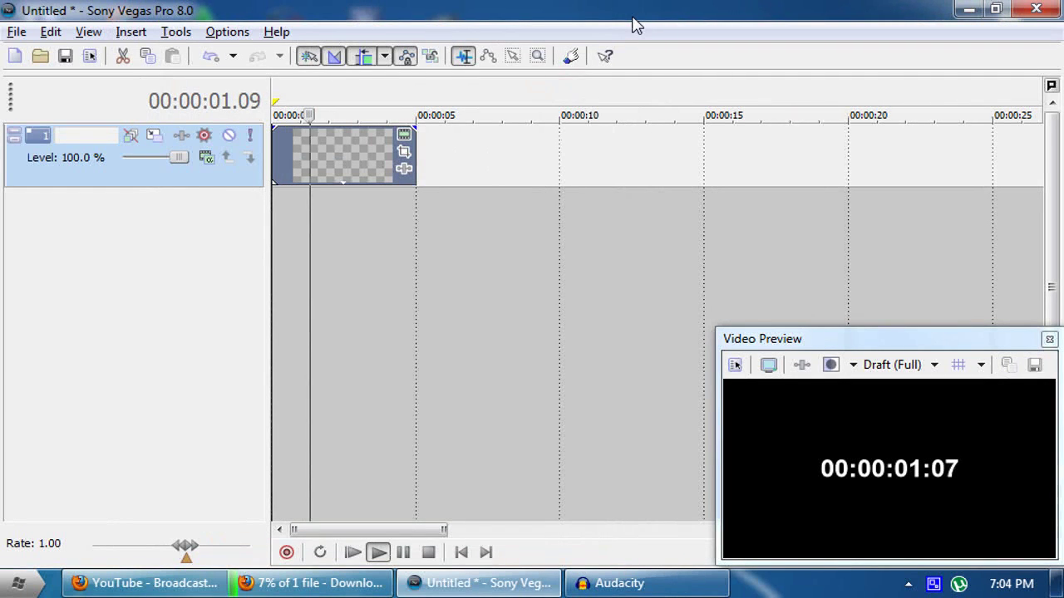
{"action": "key", "text": "space"}
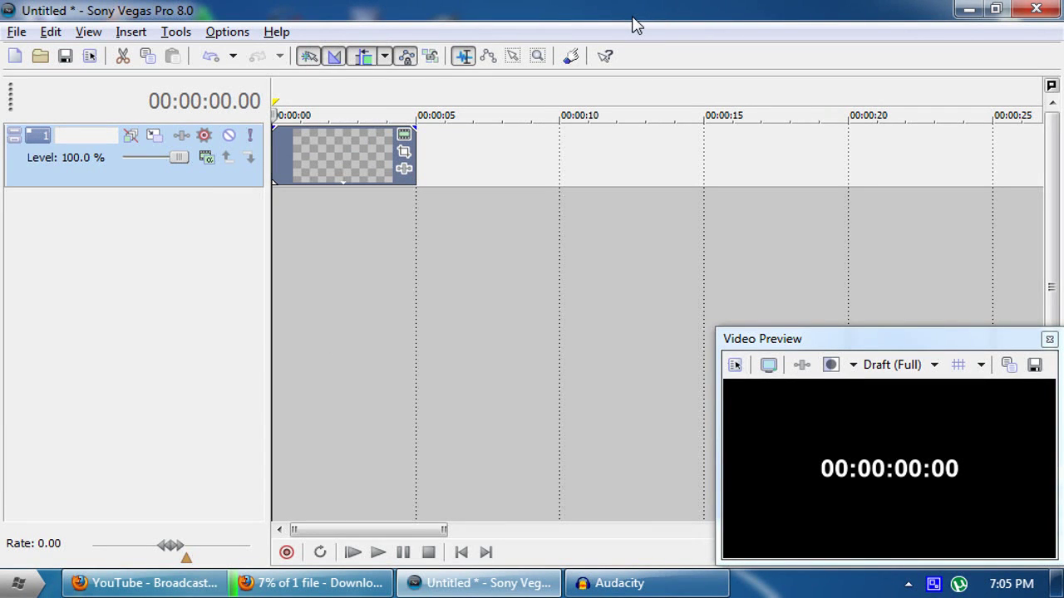
{"action": "left_click_drag", "start_coordinate": [416, 169], "coordinate": [662, 143]}
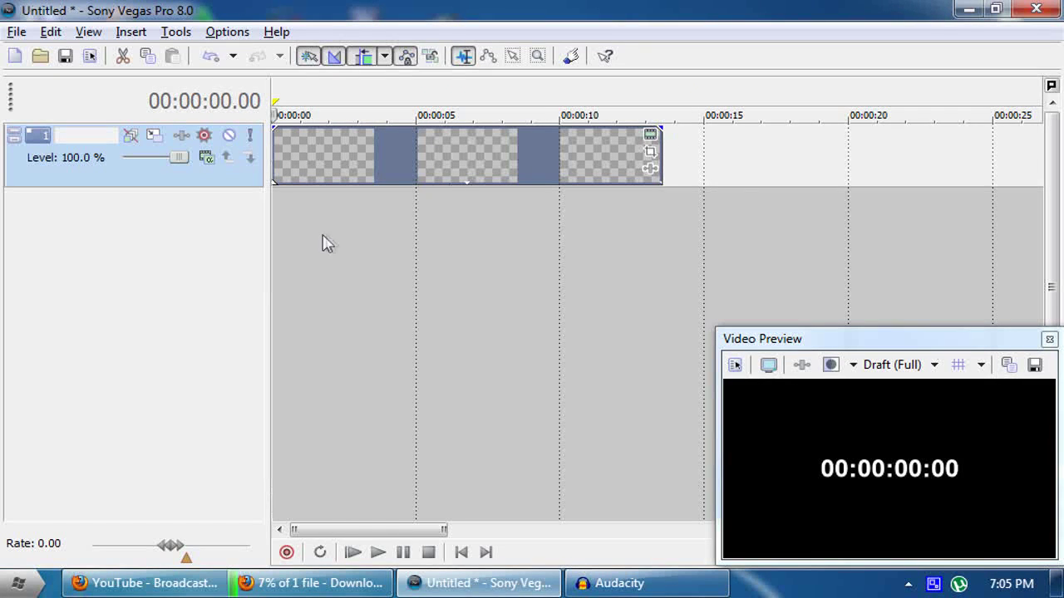
{"action": "key", "text": "space"}
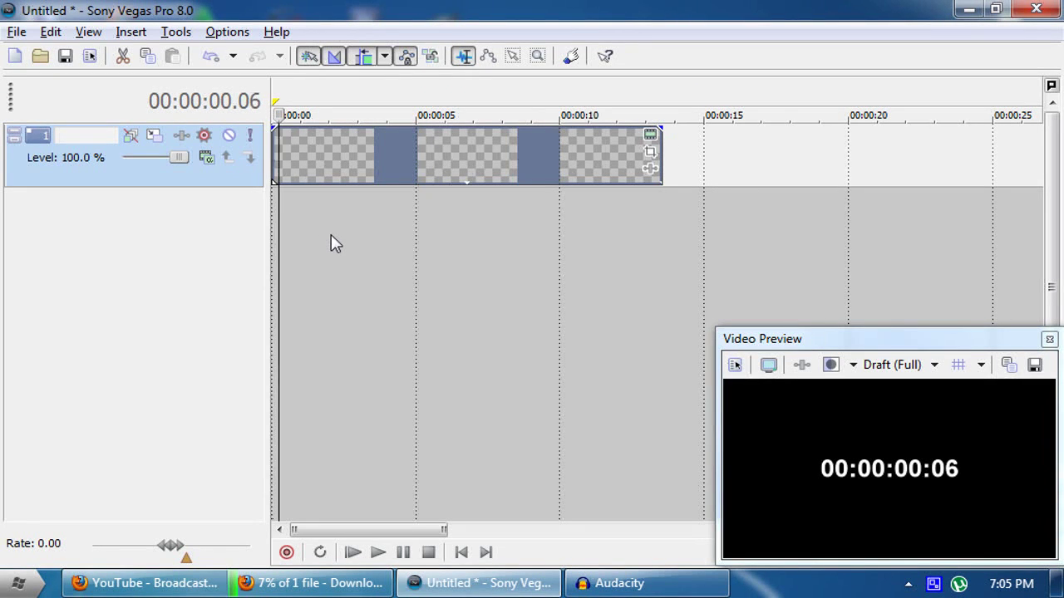
{"action": "key", "text": "space"}
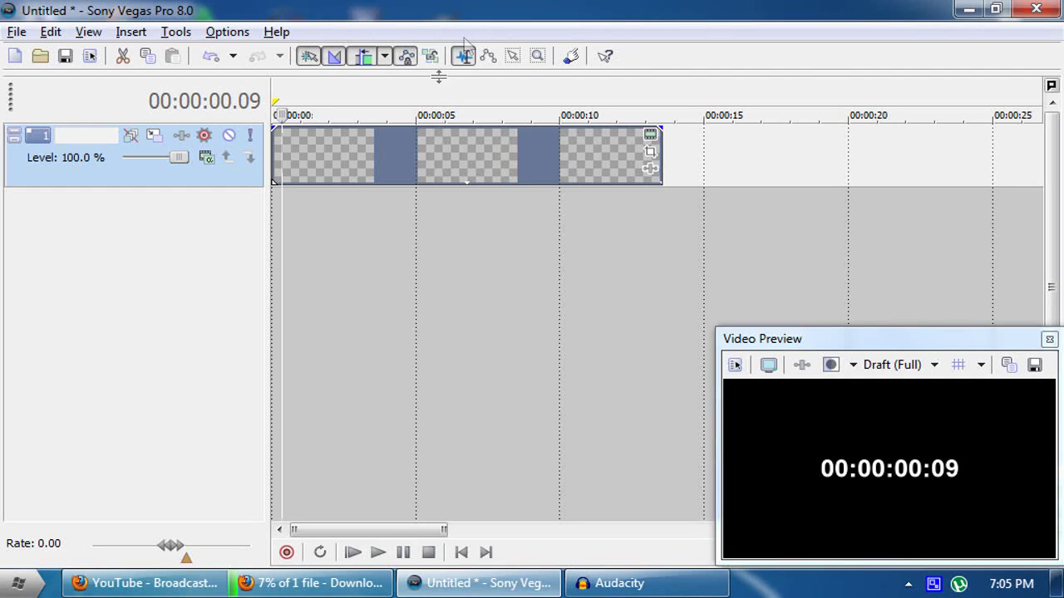
Place the cursor at 00:00:05.00 and insert a Velocity envelope on the timecode event.
{"action": "left_click", "coordinate": [420, 90]}
{"action": "left_click", "coordinate": [420, 91]}
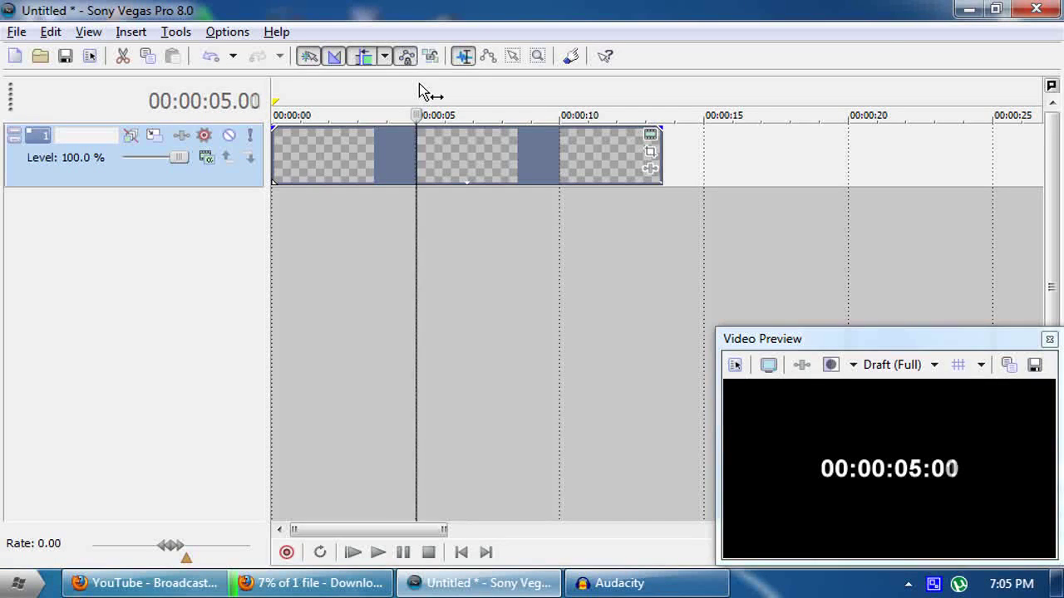
{"action": "right_click", "coordinate": [426, 150]}
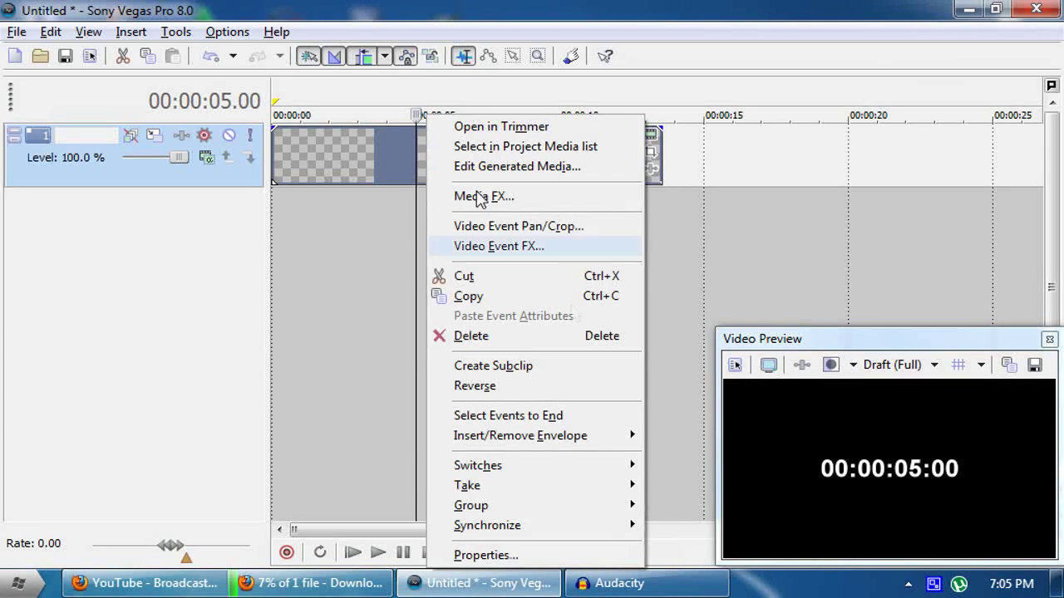
{"action": "mouse_move", "coordinate": [552, 434]}
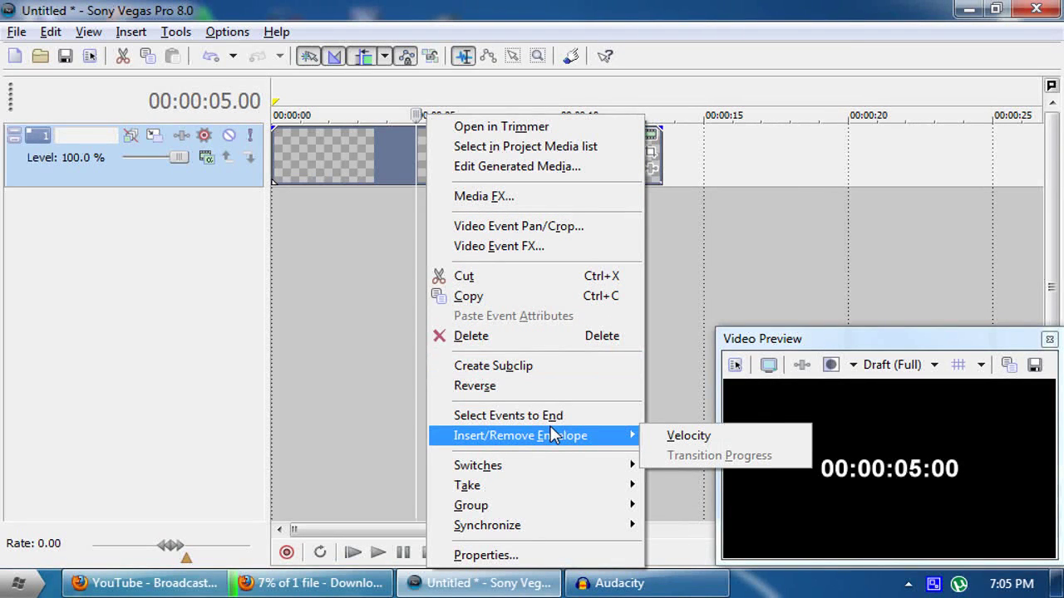
{"action": "left_click", "coordinate": [675, 441]}
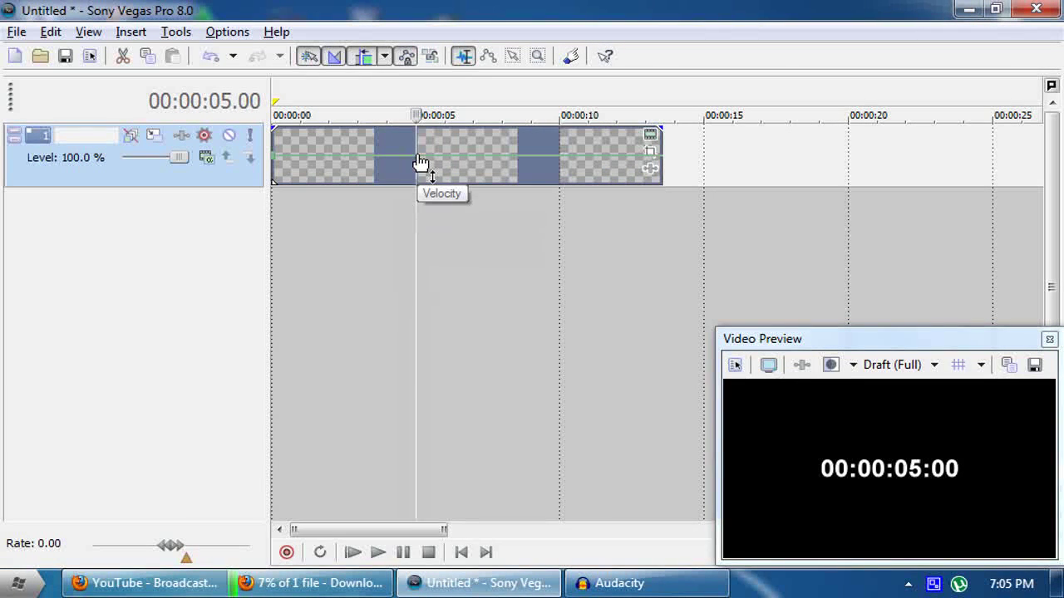
Change the velocity envelope's fade type to Hold and add an envelope point at 00:00:05.00.
{"action": "scroll", "coordinate": [421, 161], "scroll_direction": "up", "scroll_amount": 4}
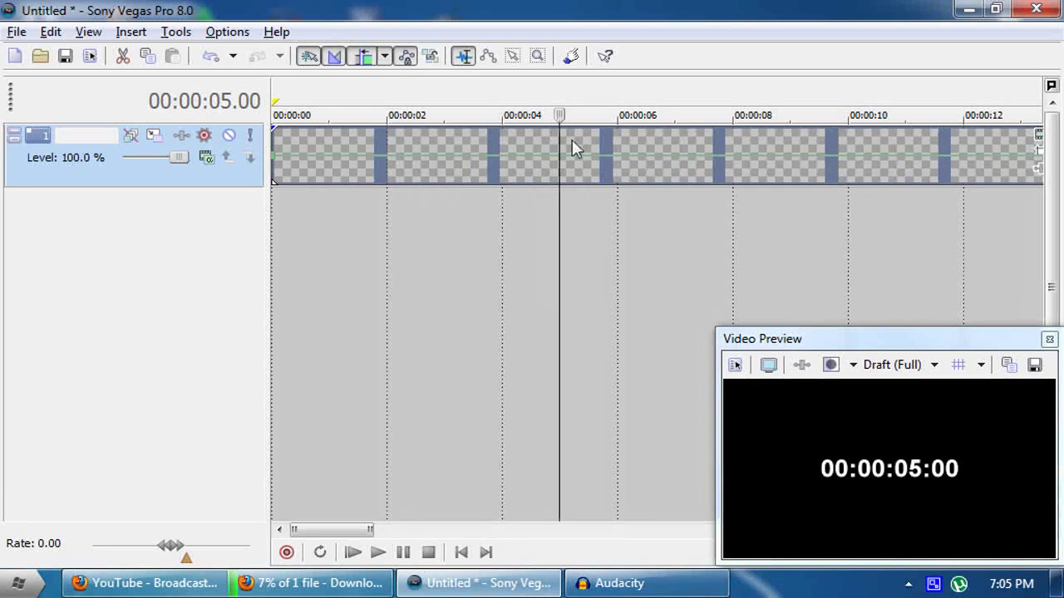
{"action": "right_click", "coordinate": [554, 156]}
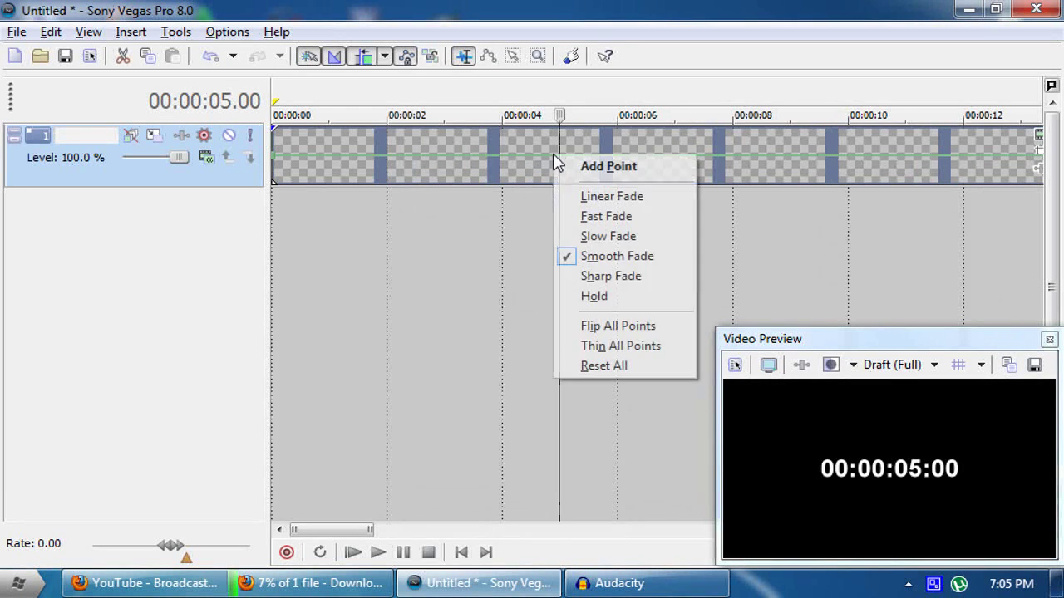
{"action": "left_click", "coordinate": [641, 297]}
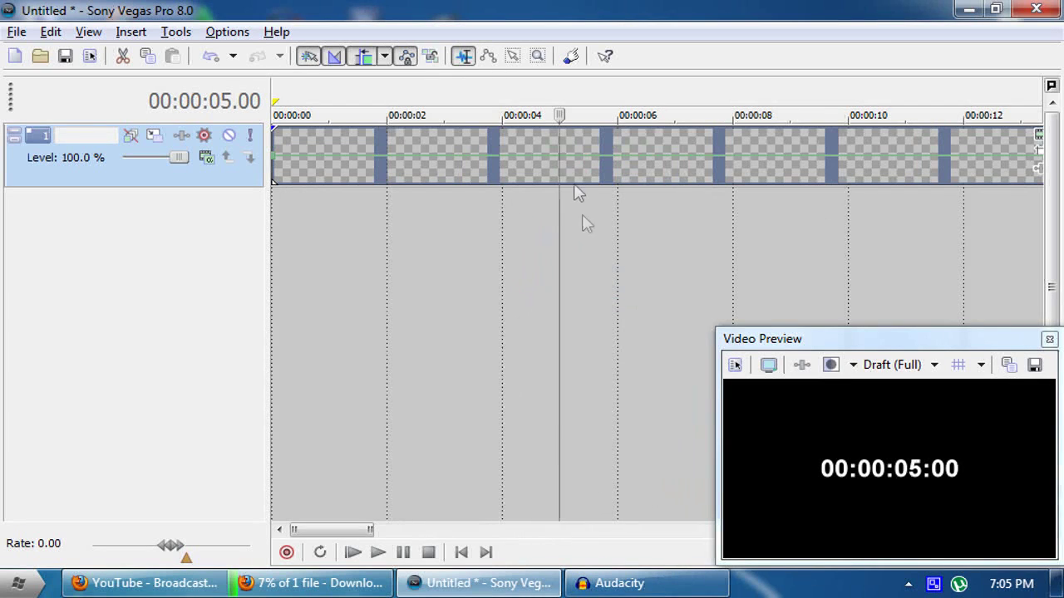
{"action": "right_click", "coordinate": [563, 158]}
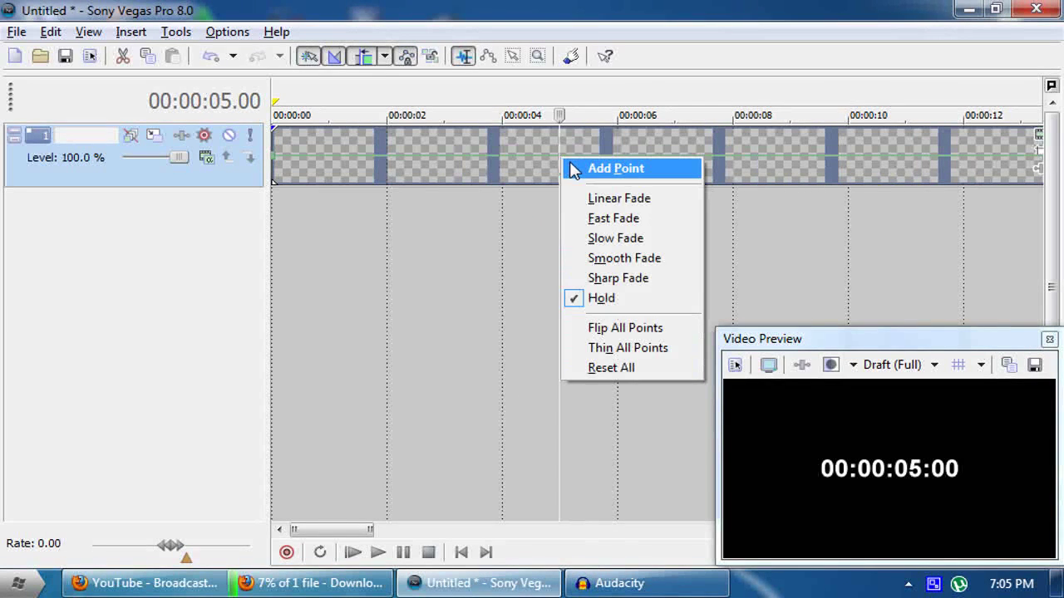
{"action": "left_click", "coordinate": [570, 167]}
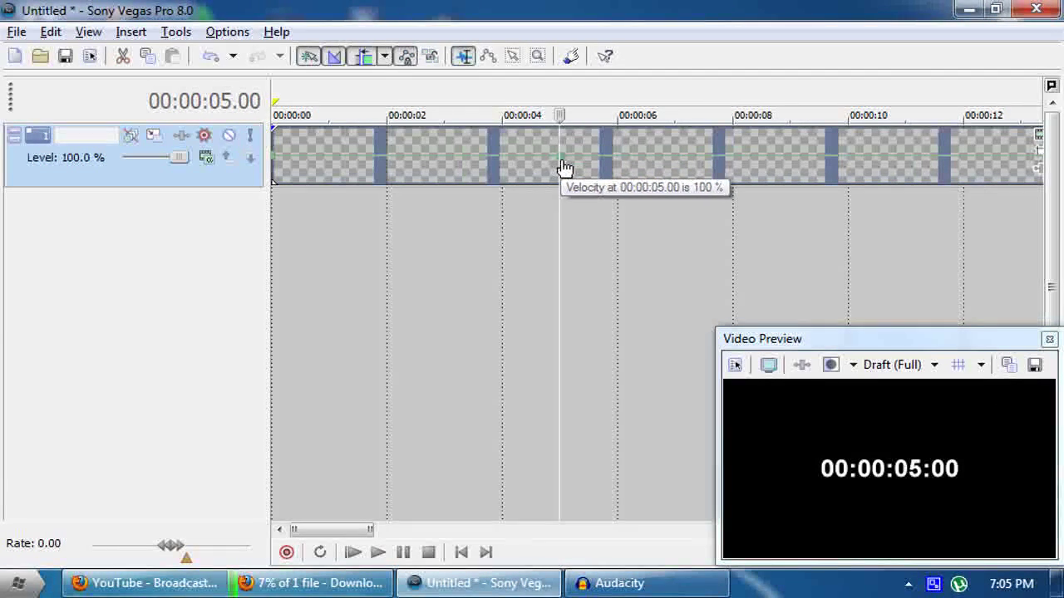
Lower the velocity point at 00:00:05.00 to -3 %.
{"action": "left_click_drag", "start_coordinate": [563, 169], "coordinate": [561, 180]}
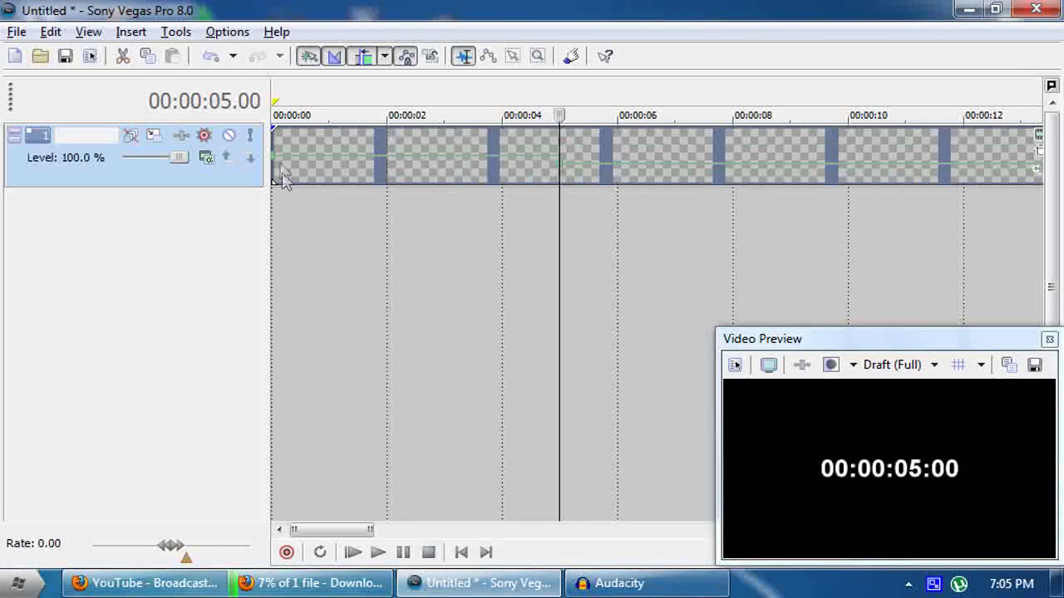
{"action": "left_click", "coordinate": [278, 95]}
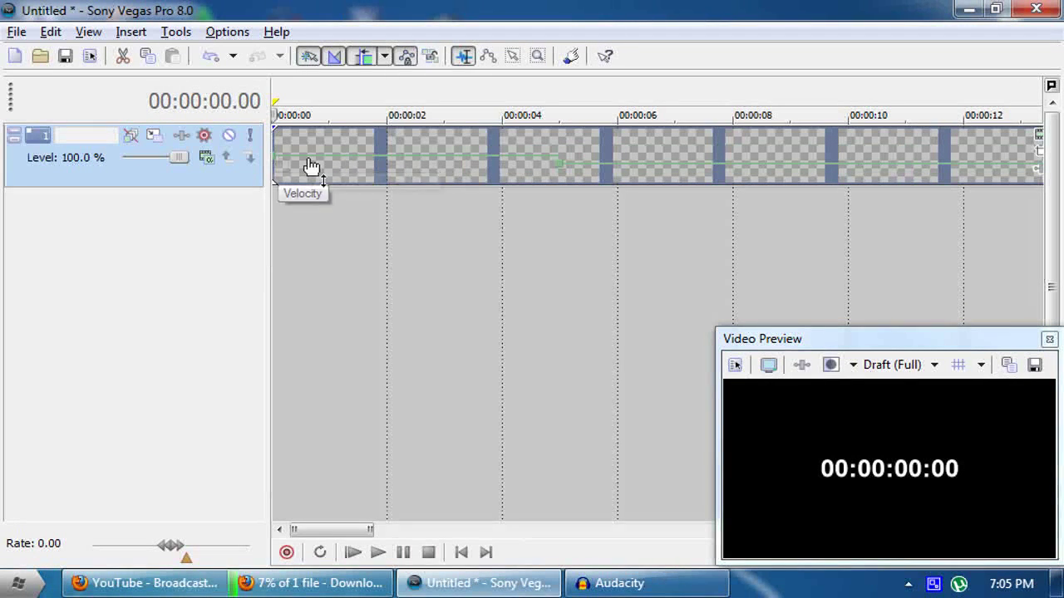
{"action": "left_click", "coordinate": [558, 114]}
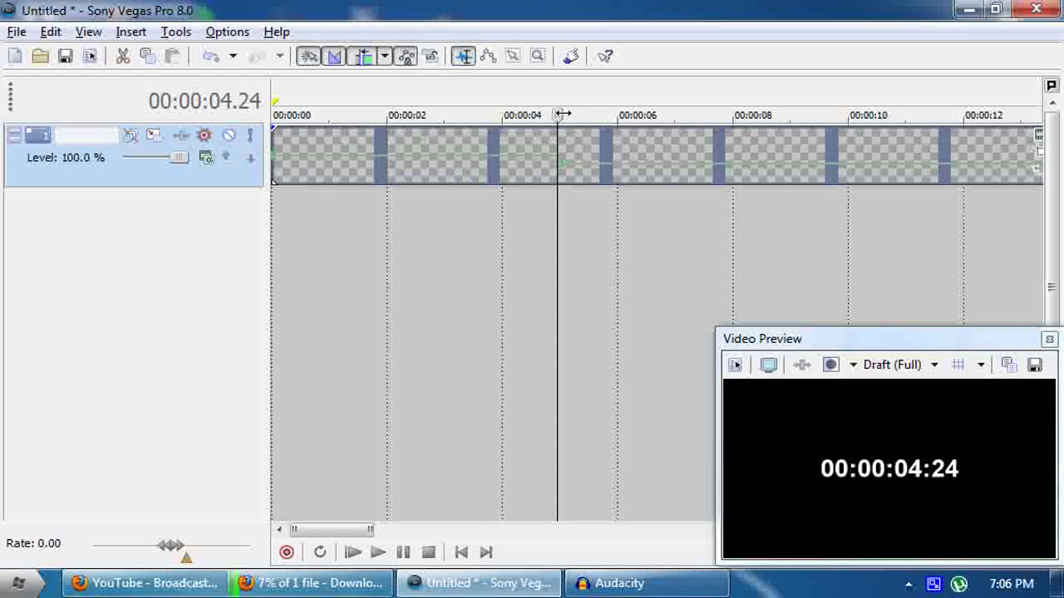
{"action": "left_click", "coordinate": [562, 113]}
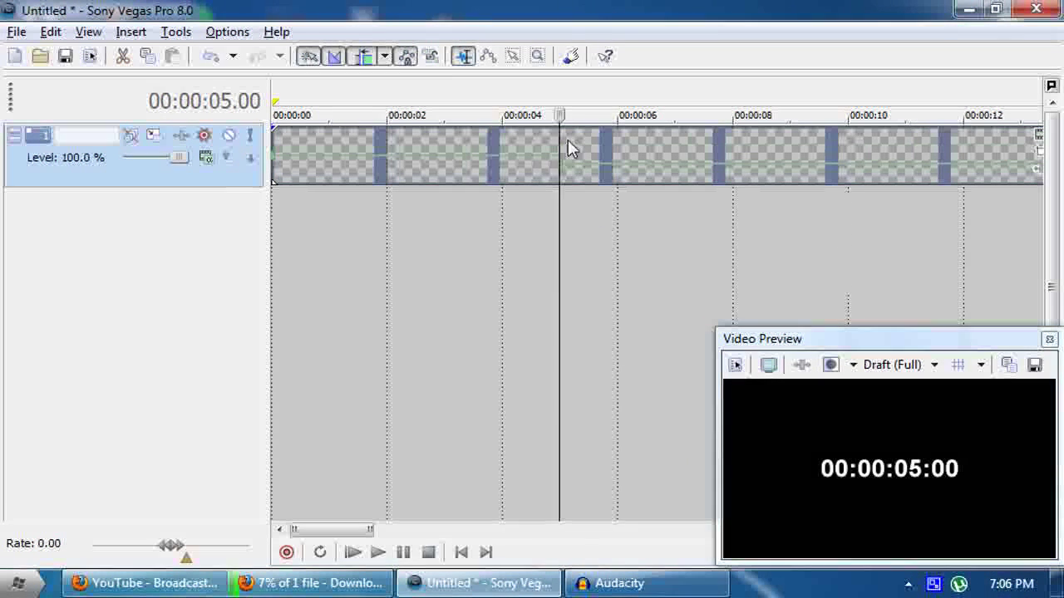
{"action": "mouse_move", "coordinate": [565, 169]}
{"action": "left_mouse_down"}
{"action": "mouse_move", "coordinate": [548, 165]}
{"action": "mouse_move", "coordinate": [558, 180]}
{"action": "left_mouse_up"}
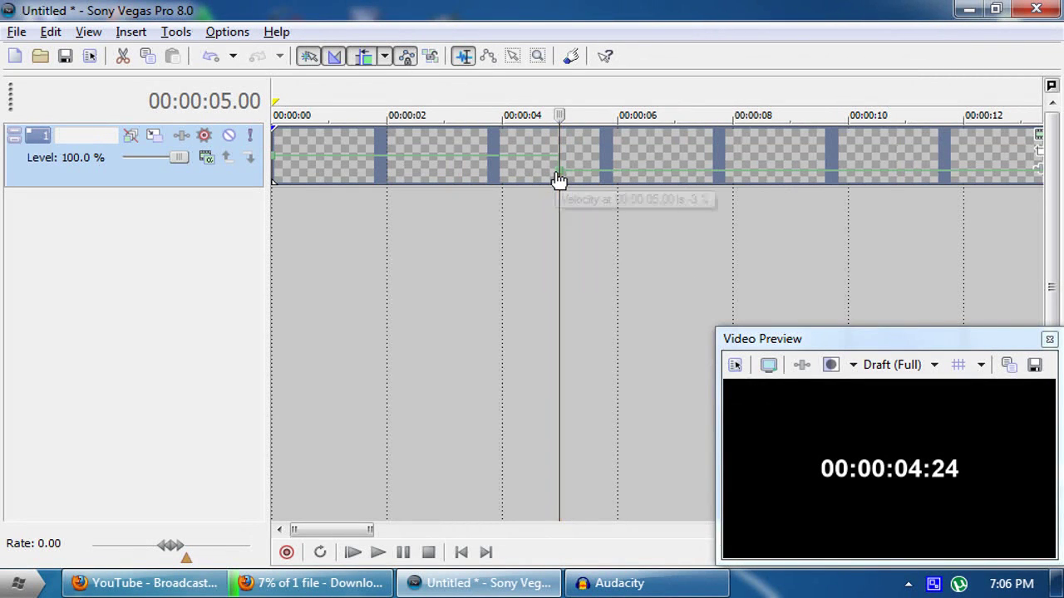
Set the velocity point at 00:00:05.00 to exactly 0 % and play the event from there.
{"action": "right_click", "coordinate": [558, 181]}
{"action": "left_click", "coordinate": [657, 258]}
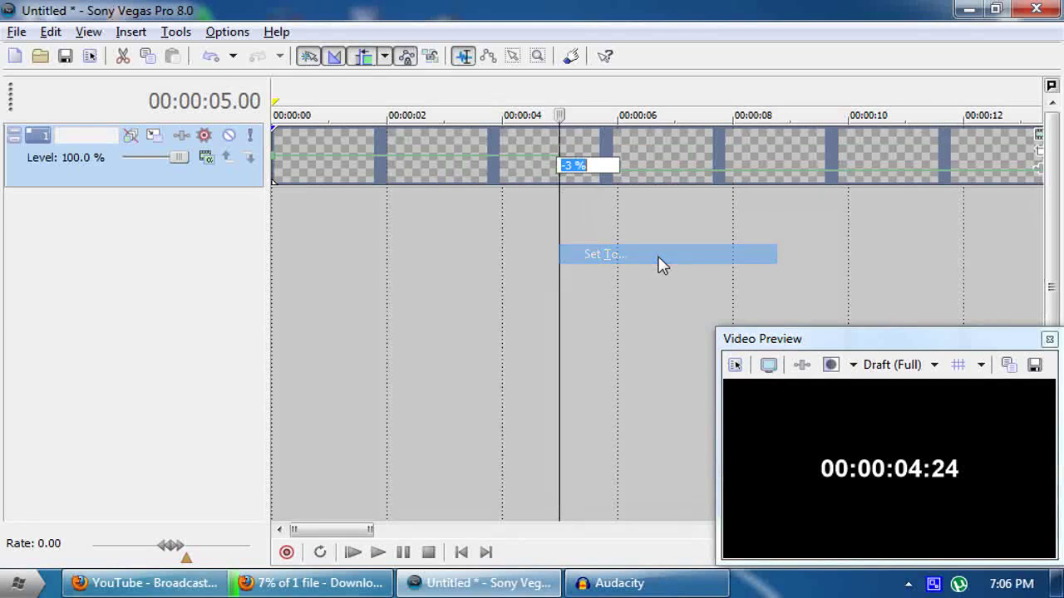
{"action": "type", "text": "0"}
{"action": "key", "text": "Return"}
{"action": "key", "text": "space"}
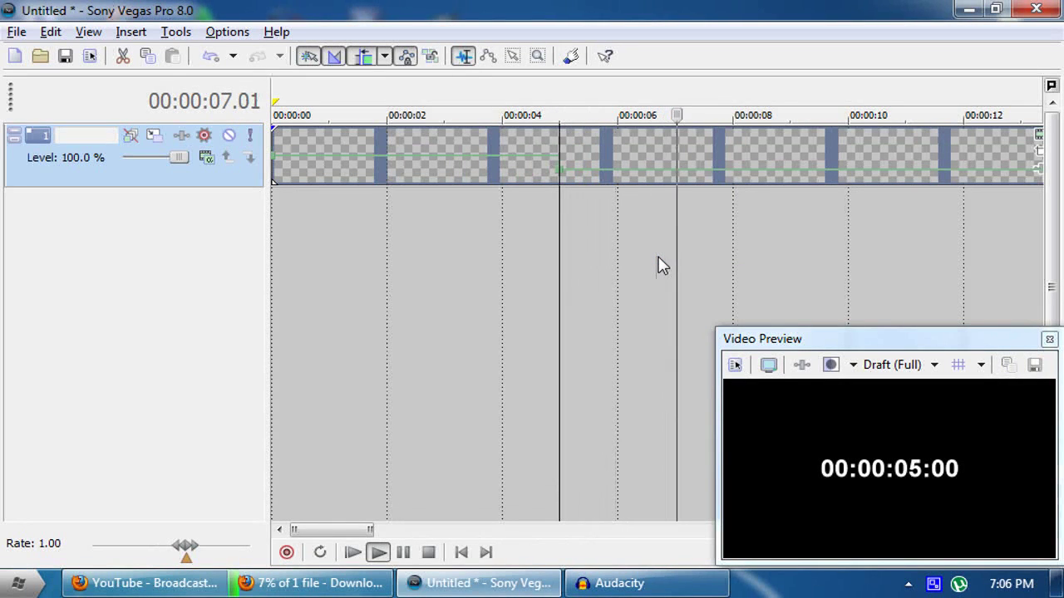
Move the cursor to 00:00:08.00 and add a velocity envelope point there.
{"action": "key", "text": "Return"}
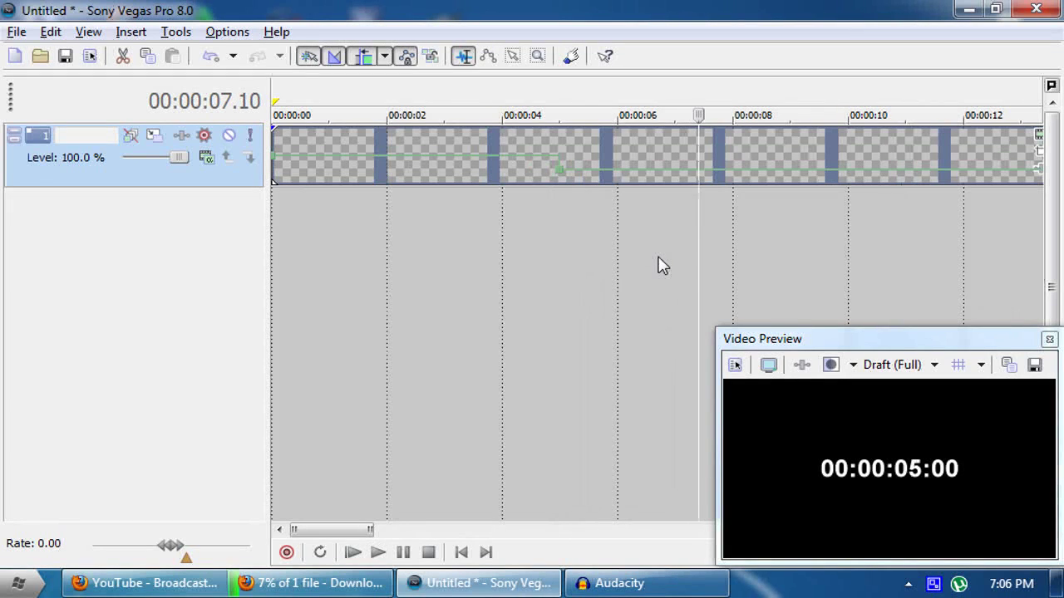
{"action": "key", "text": "Right"}
{"action": "key", "text": "Right"}
{"action": "key", "text": "Right"}
{"action": "key", "text": "Right"}
{"action": "key", "text": "Right"}
{"action": "key", "text": "Right"}
{"action": "key", "text": "Right"}
{"action": "key", "text": "Right"}
{"action": "key", "text": "Right"}
{"action": "key", "text": "Right"}
{"action": "key", "text": "Right"}
{"action": "key", "text": "Right"}
{"action": "key", "text": "Right"}
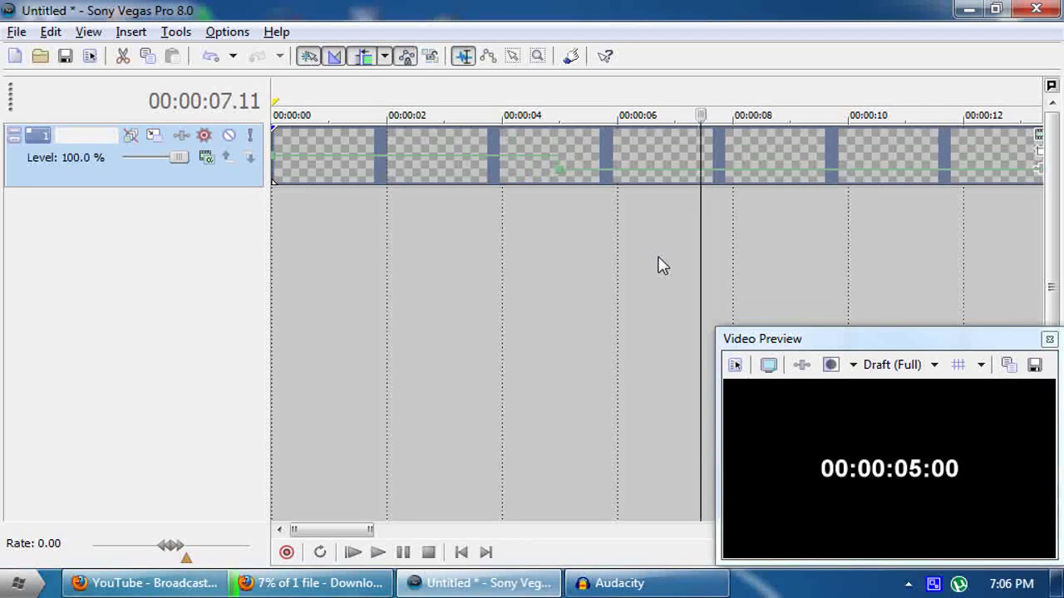
{"action": "key", "text": "Right"}
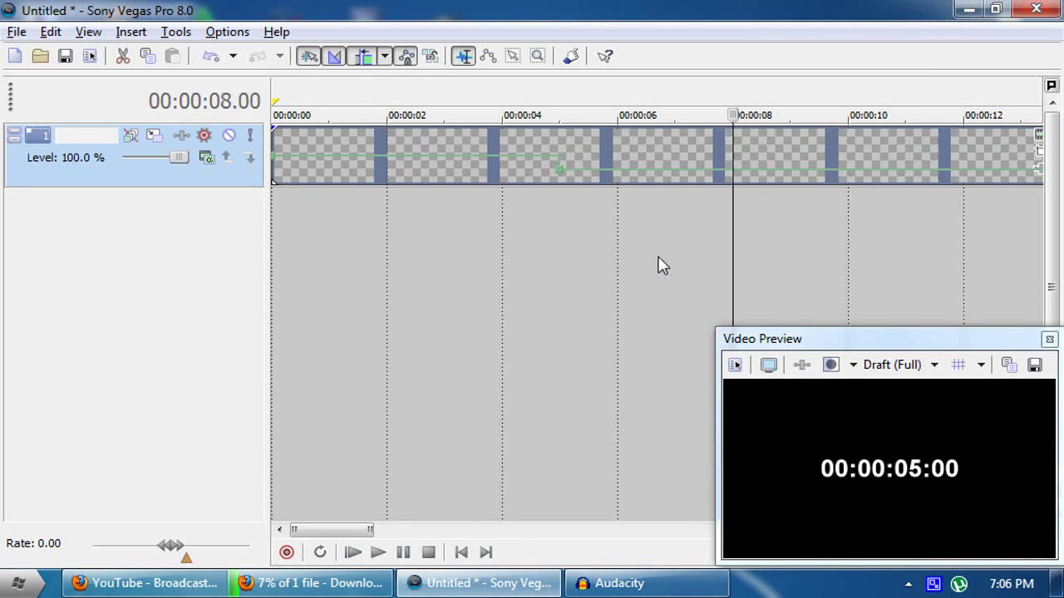
{"action": "key", "text": "Up"}
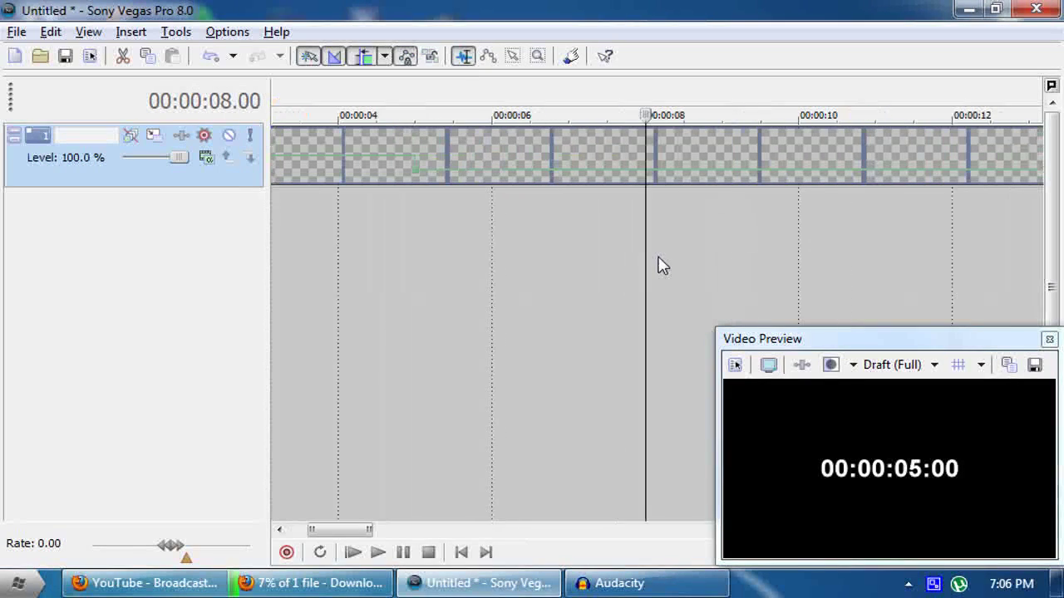
{"action": "right_click", "coordinate": [647, 176]}
{"action": "left_click", "coordinate": [651, 178]}
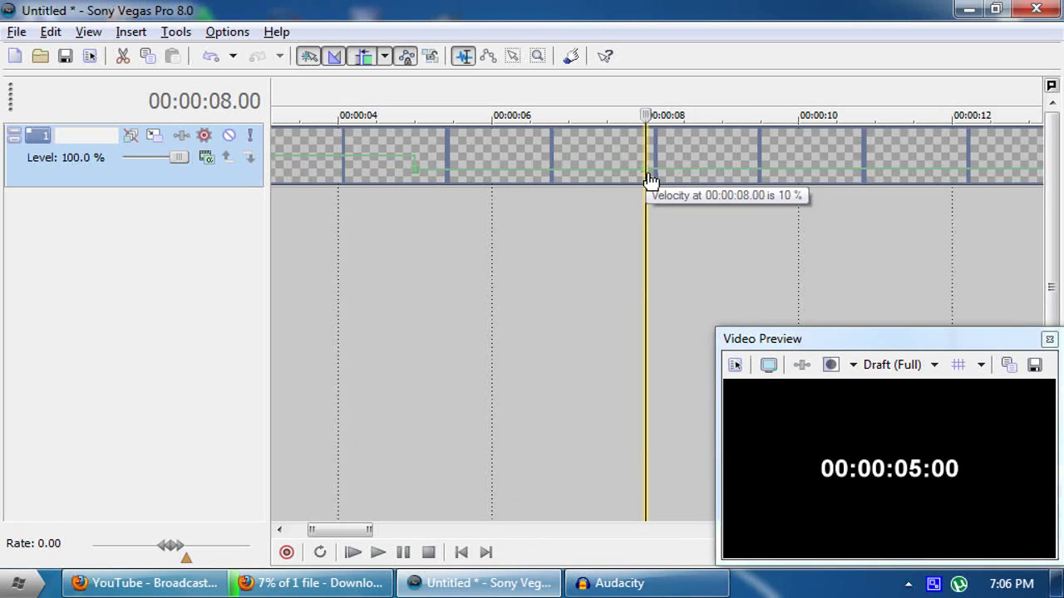
Set the velocity point at 00:00:08.00 to normal velocity and play the event from there.
{"action": "right_click", "coordinate": [648, 176]}
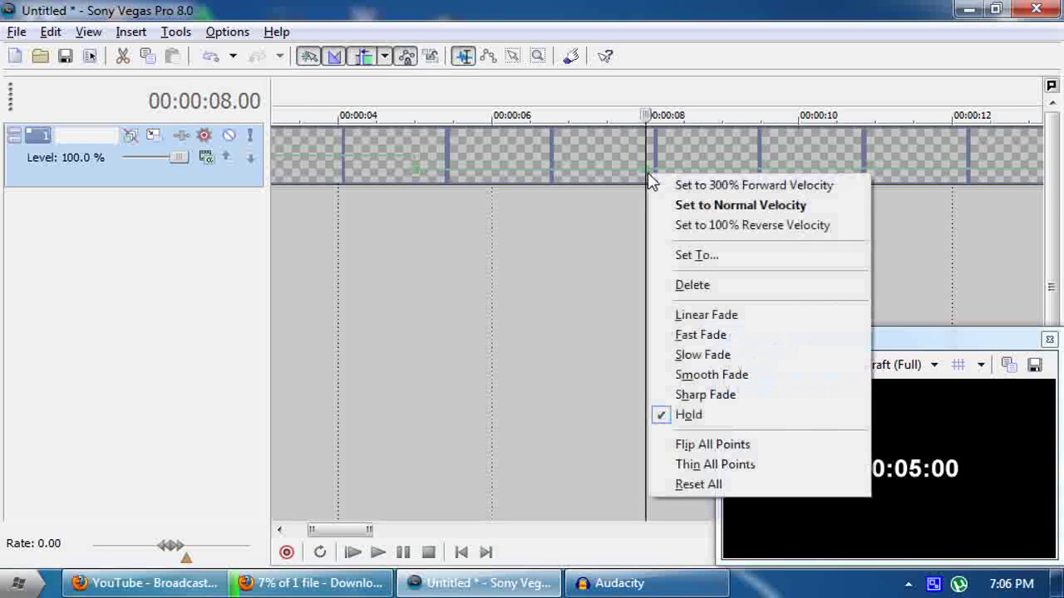
{"action": "left_click", "coordinate": [680, 208]}
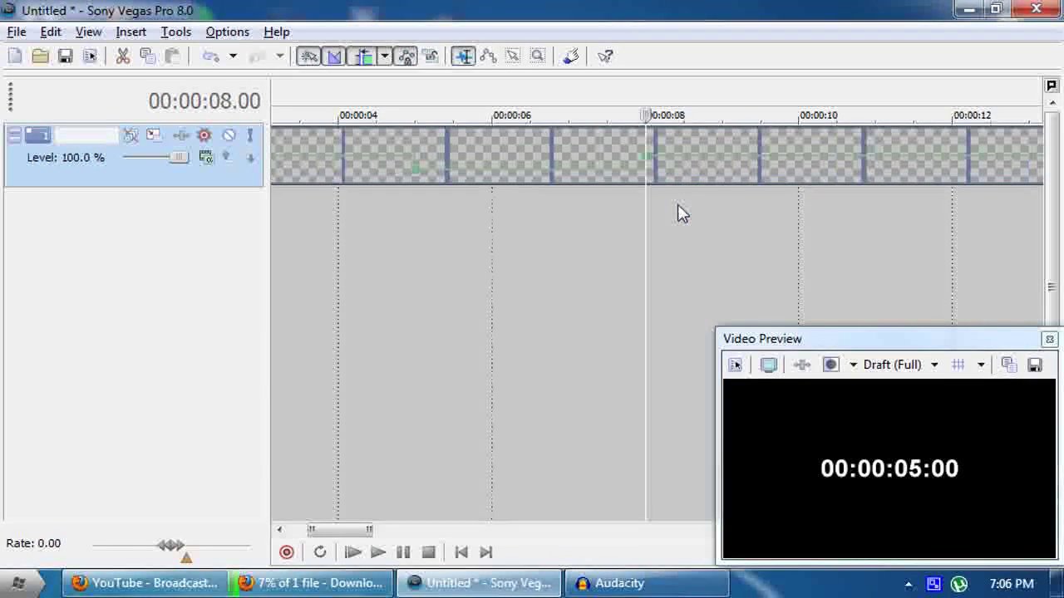
{"action": "key", "text": "space"}
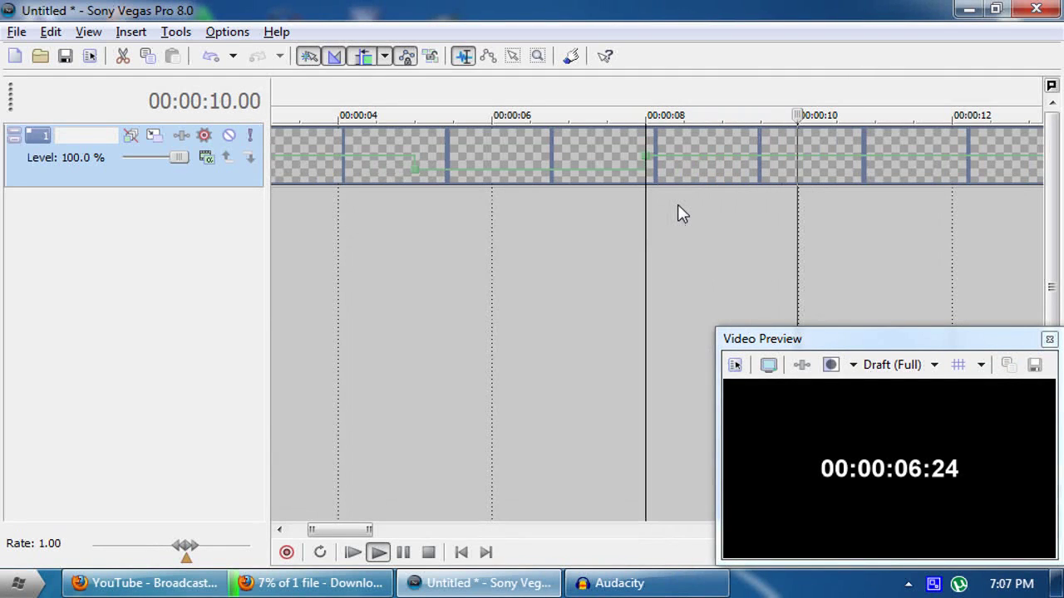
{"action": "key", "text": "space"}
{"action": "scroll", "coordinate": [679, 213], "scroll_direction": "down", "scroll_amount": 5}
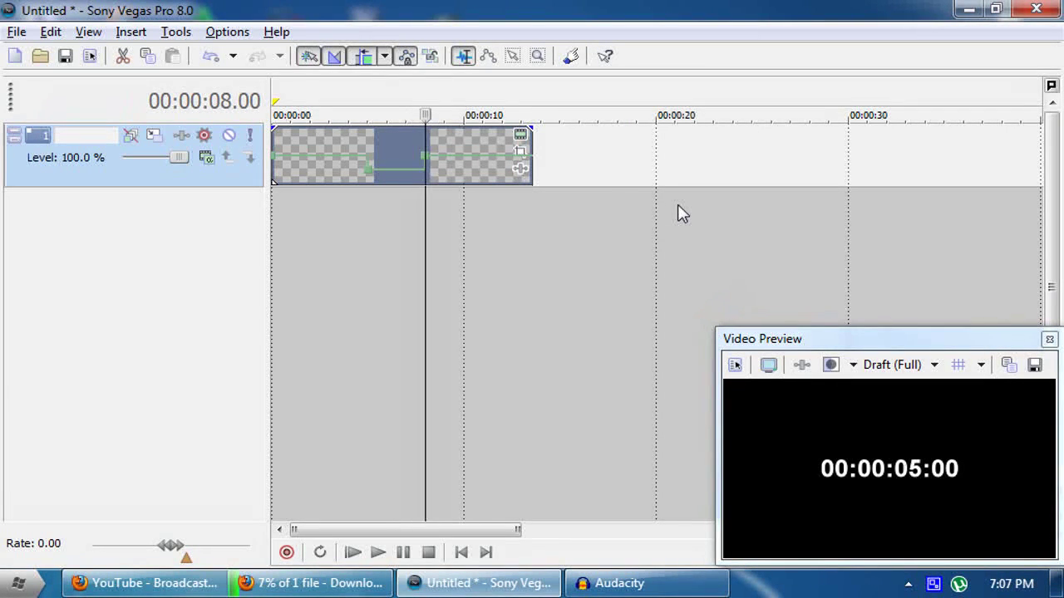
Undo the velocity point edits and lower the envelope's starting point to its minimum for full reverse playback.
{"action": "key", "text": "ctrl+z"}
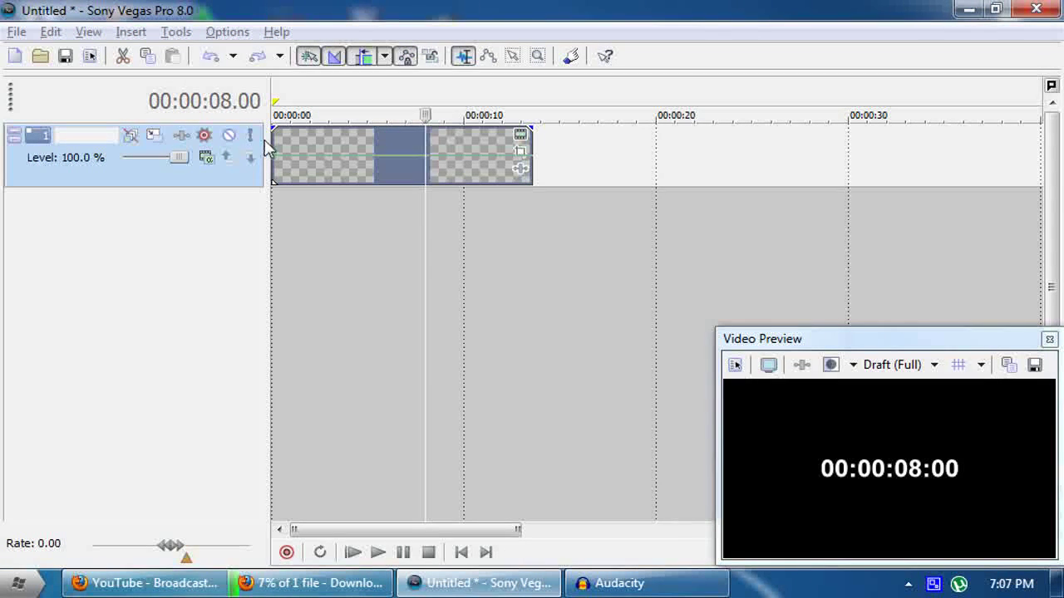
{"action": "mouse_move", "coordinate": [276, 166]}
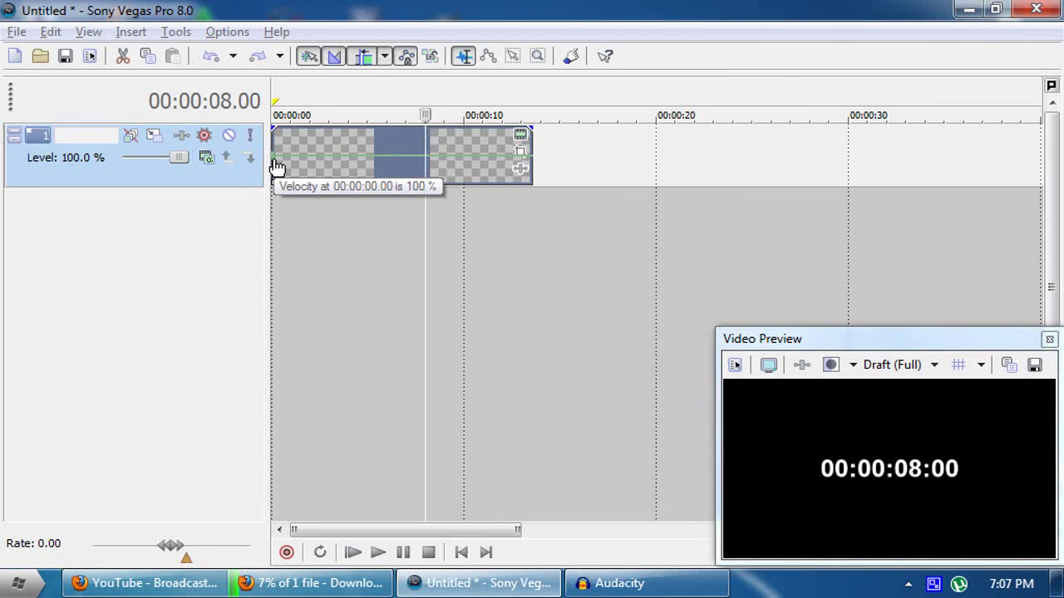
{"action": "left_click_drag", "start_coordinate": [277, 166], "coordinate": [287, 321]}
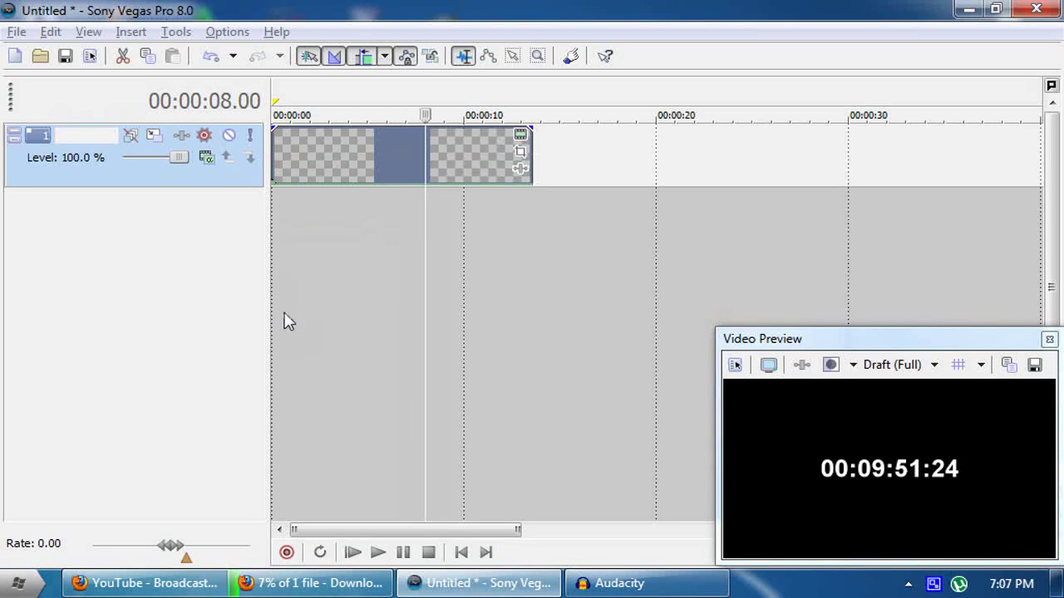
Play the reversed event from the start and check the length set in its generated media settings.
{"action": "left_click", "coordinate": [273, 312]}
{"action": "key", "text": "space"}
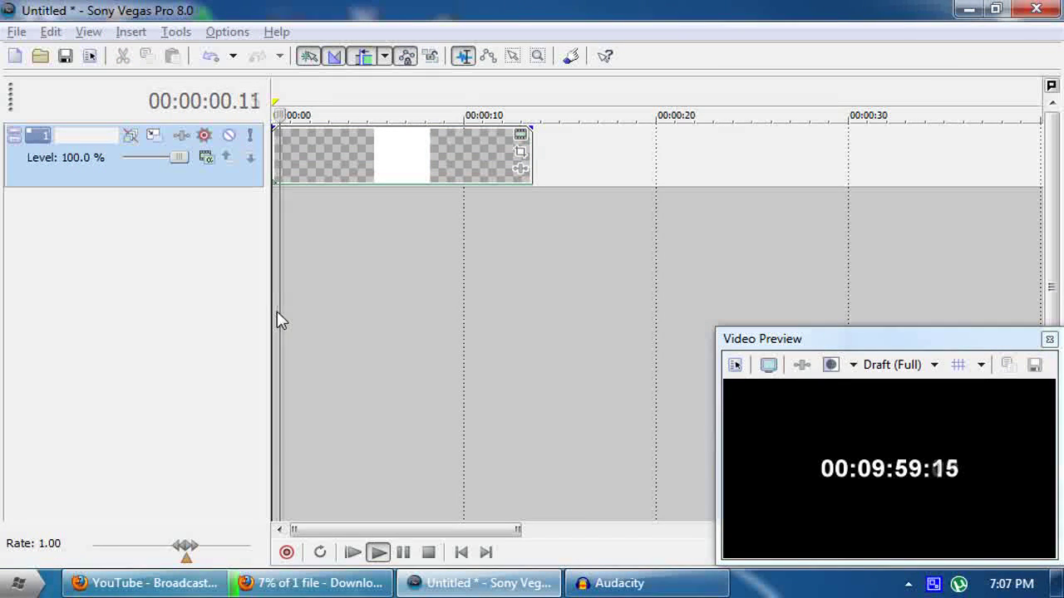
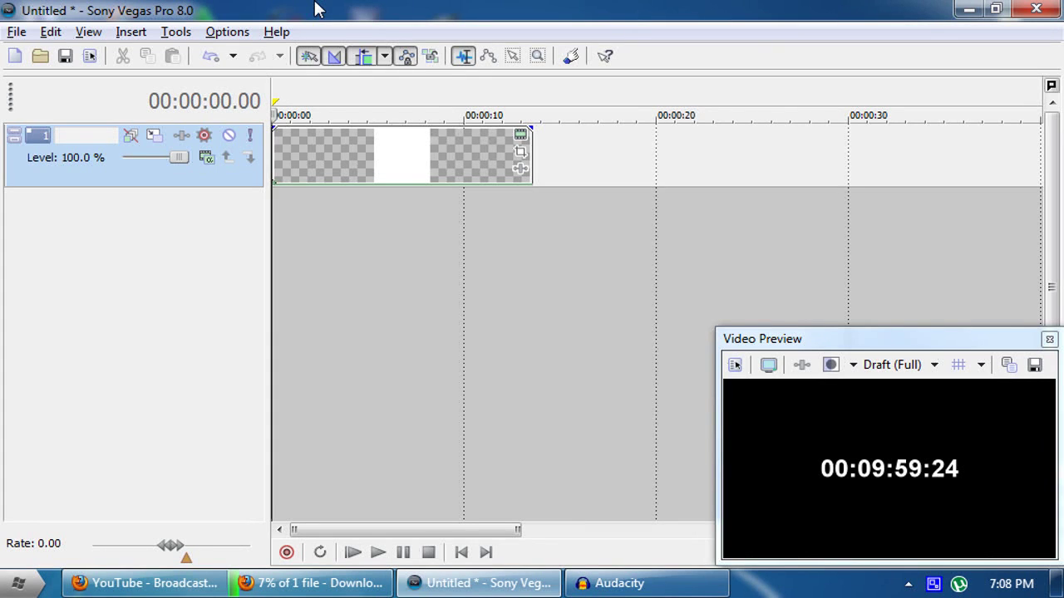
{"action": "left_click", "coordinate": [520, 139]}
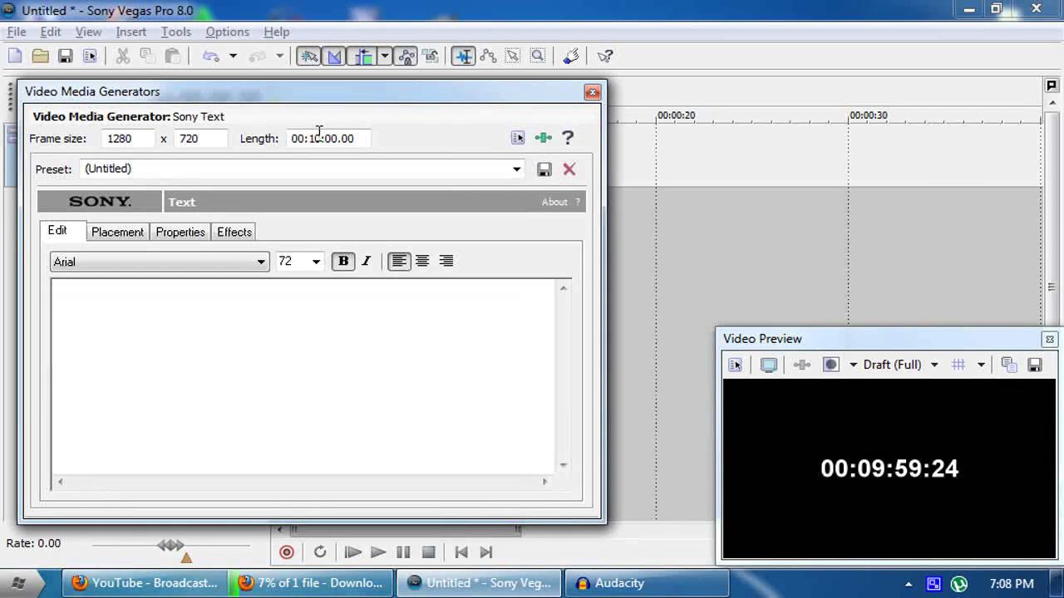
{"action": "left_click", "coordinate": [592, 94]}
{"action": "key", "text": "space"}
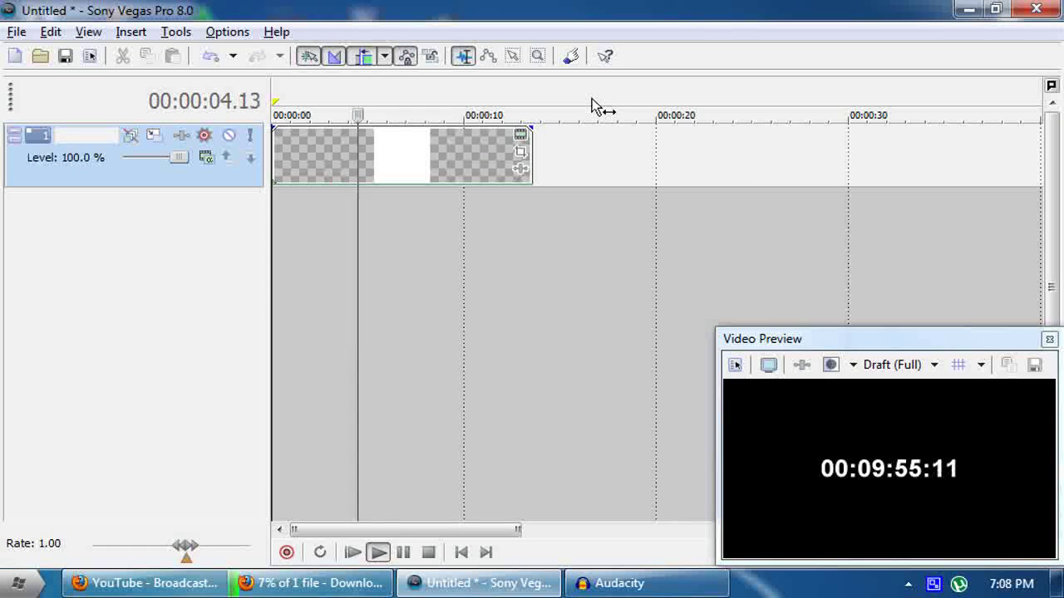
{"action": "key", "text": "space"}
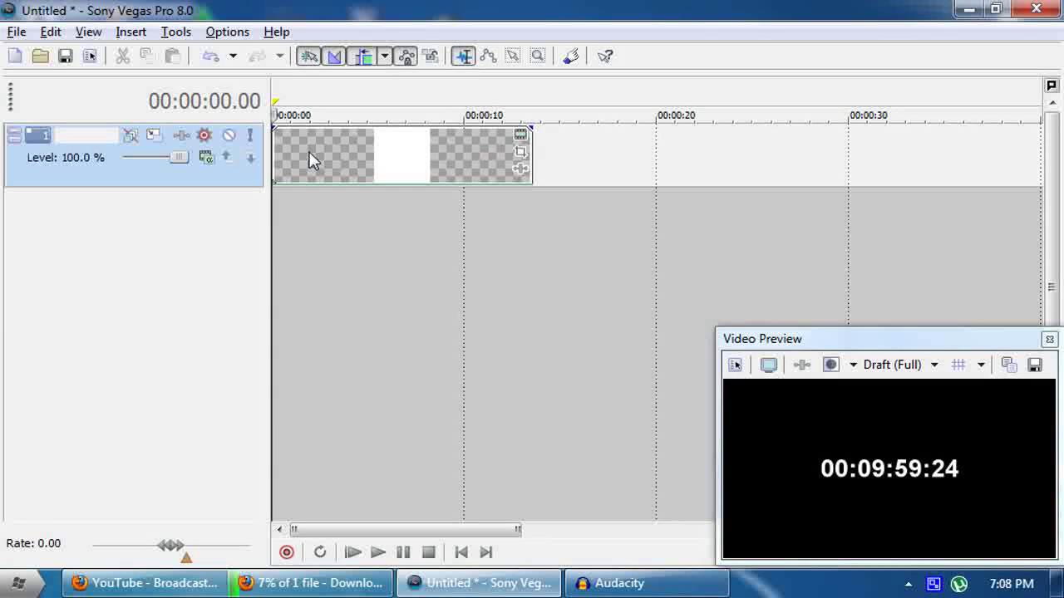
Place the cursor at 00:00:02.24 and add a velocity envelope point there.
{"action": "left_click", "coordinate": [347, 97]}
{"action": "key", "text": "Left"}
{"action": "key", "text": "Left"}
{"action": "key", "text": "Left"}
{"action": "key", "text": "Left"}
{"action": "key", "text": "Left"}
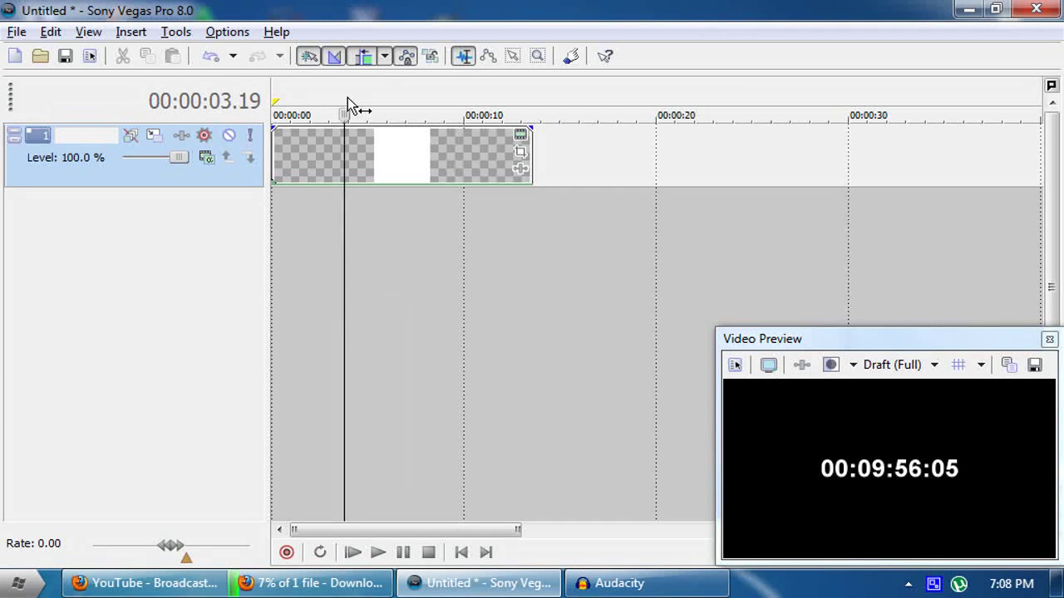
{"action": "key", "text": "Left"}
{"action": "key", "text": "Left"}
{"action": "key", "text": "Left"}
{"action": "key", "text": "Left"}
{"action": "key", "text": "Left"}
{"action": "key", "text": "Left"}
{"action": "key", "text": "Left"}
{"action": "key", "text": "Left"}
{"action": "key", "text": "Left"}
{"action": "key", "text": "Left"}
{"action": "key", "text": "Left"}
{"action": "key", "text": "Left"}
{"action": "key", "text": "Left"}
{"action": "key", "text": "Left"}
{"action": "key", "text": "Left"}
{"action": "key", "text": "Left"}
{"action": "key", "text": "Left"}
{"action": "key", "text": "Left"}
{"action": "key", "text": "Left"}
{"action": "key", "text": "Left"}
{"action": "key", "text": "Right"}
{"action": "key", "text": "Right"}
{"action": "key", "text": "Right"}
{"action": "key", "text": "Right"}
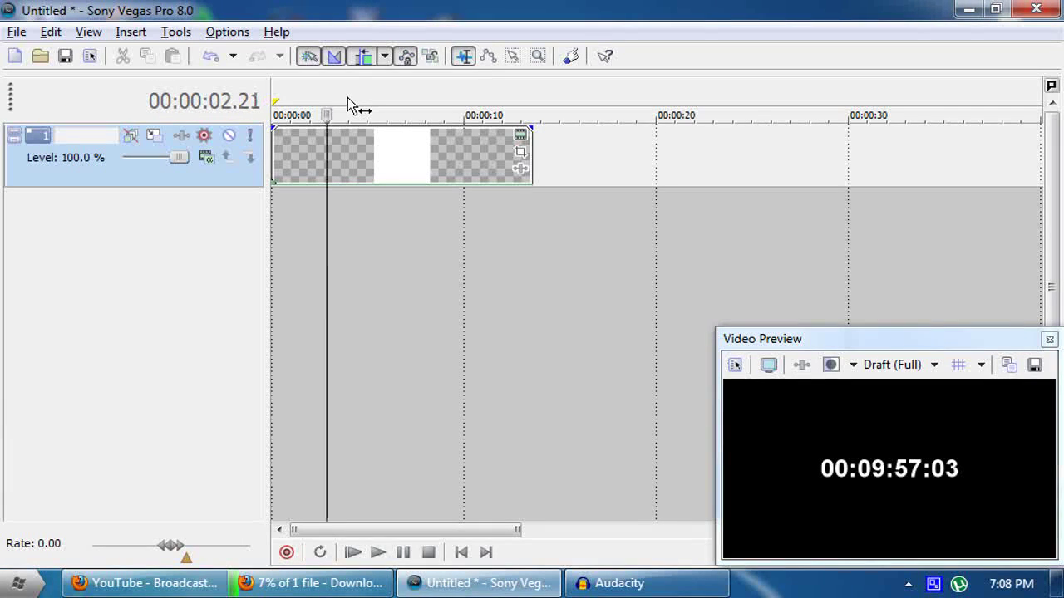
{"action": "key", "text": "Right"}
{"action": "key", "text": "Right"}
{"action": "key", "text": "Right"}
{"action": "key", "text": "Right"}
{"action": "key", "text": "Right"}
{"action": "key", "text": "Right"}
{"action": "key", "text": "Right"}
{"action": "key", "text": "Right"}
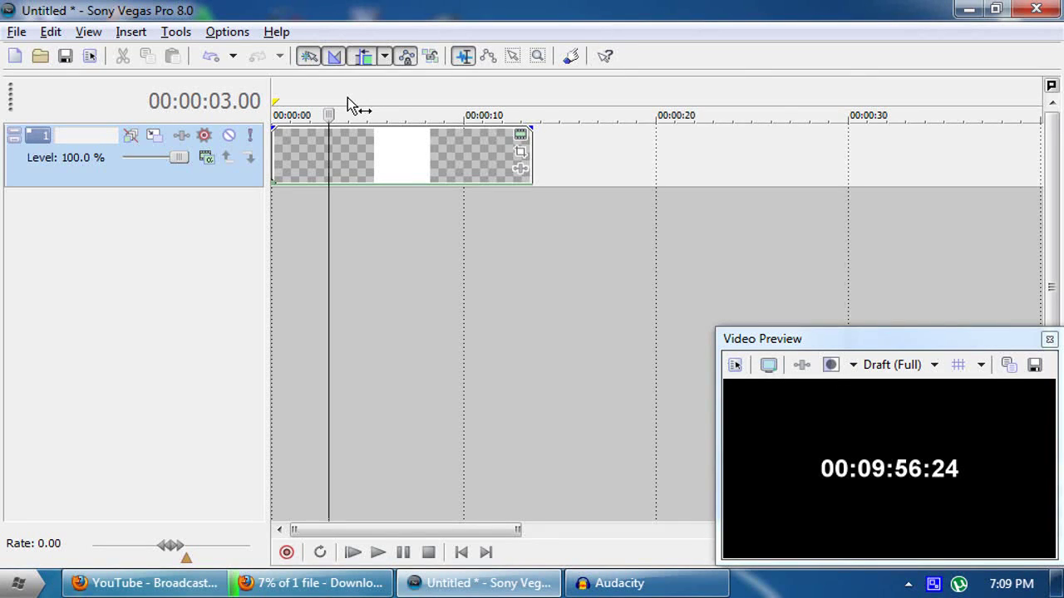
{"action": "key", "text": "Right"}
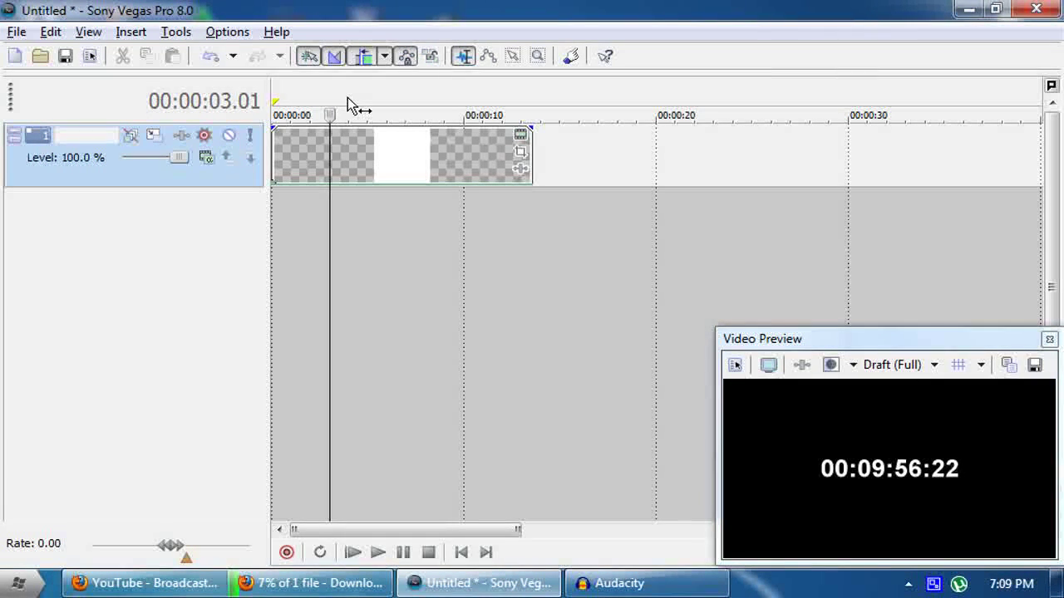
{"action": "key", "text": "Left"}
{"action": "key", "text": "Left"}
{"action": "key", "text": "Left"}
{"action": "key", "text": "Left"}
{"action": "key", "text": "Left"}
{"action": "key", "text": "Left"}
{"action": "key", "text": "Left"}
{"action": "key", "text": "Left"}
{"action": "key", "text": "Right"}
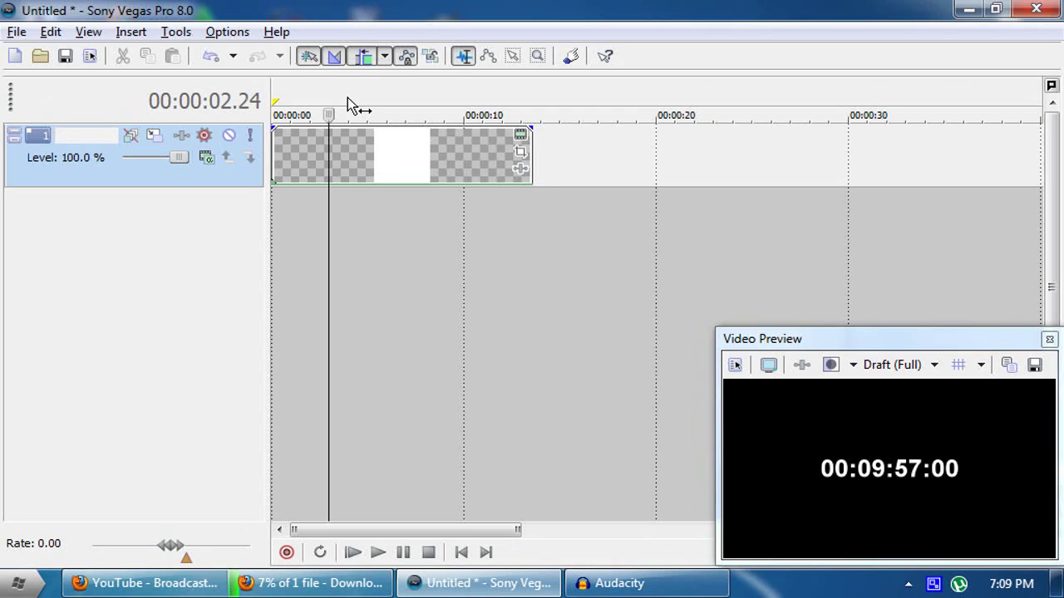
{"action": "right_click", "coordinate": [329, 186]}
{"action": "left_click", "coordinate": [352, 202]}
Set the velocity point at 00:00:02.24 to normal velocity and preview the event from there.
{"action": "right_click", "coordinate": [329, 193]}
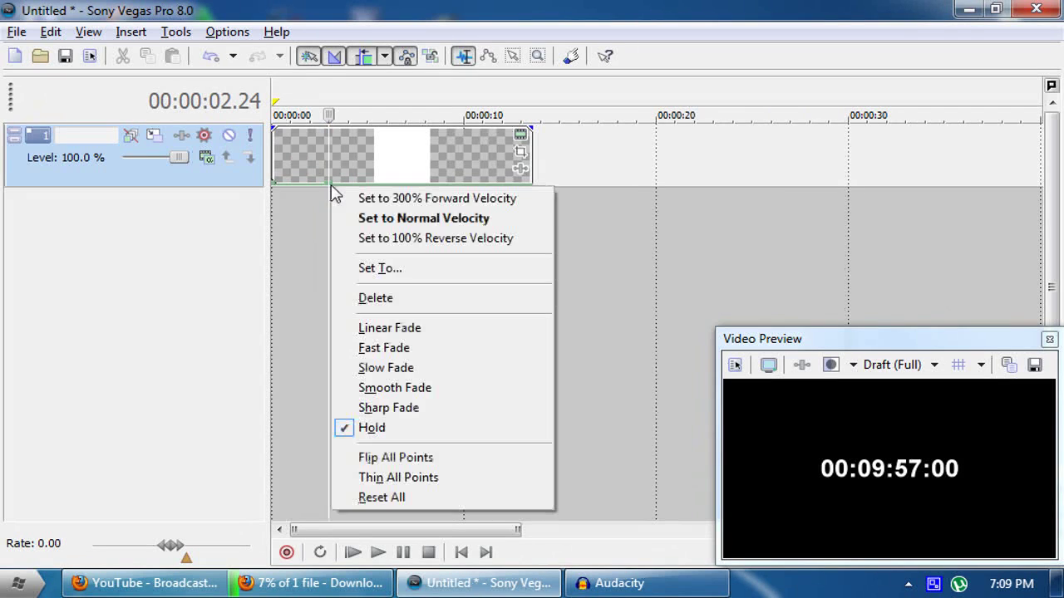
{"action": "left_click", "coordinate": [365, 219]}
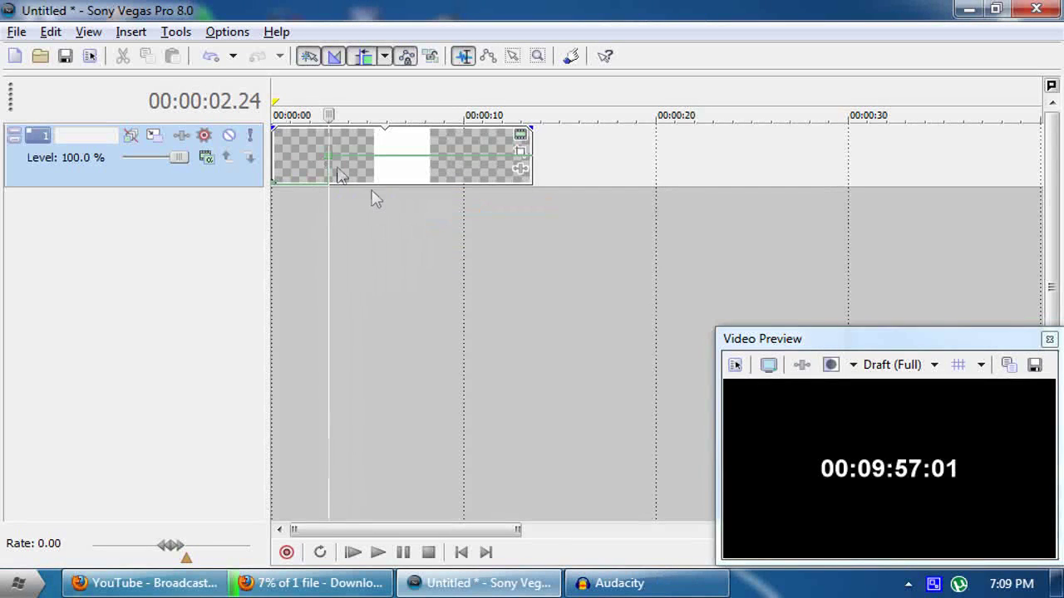
{"action": "key", "text": "space"}
{"action": "key", "text": "space"}
Lower the velocity point at 00:00:02.24 by entering an exact value and briefly preview the event.
{"action": "right_click", "coordinate": [333, 166]}
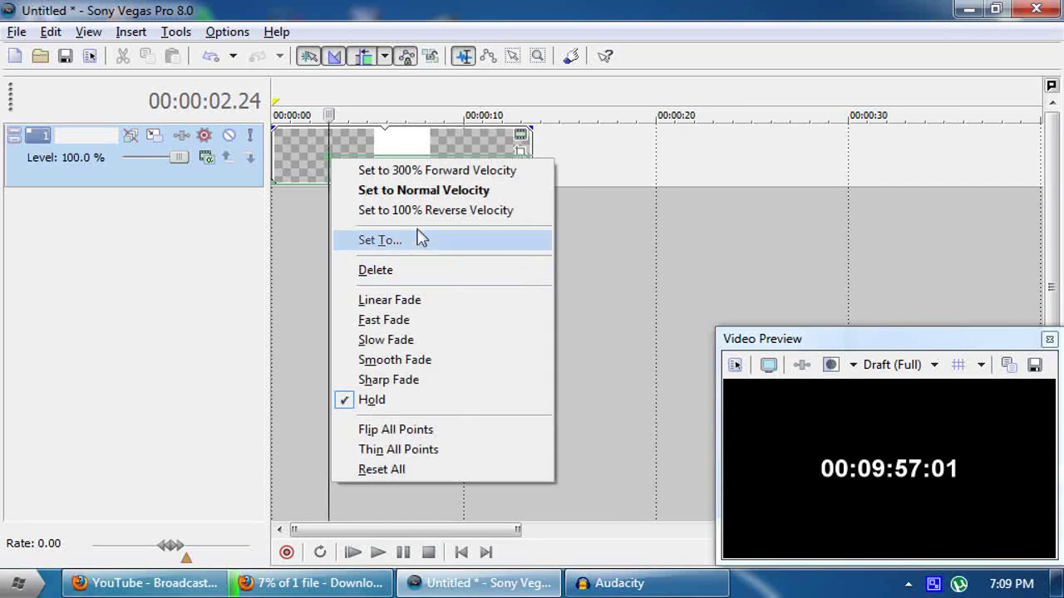
{"action": "left_click", "coordinate": [420, 241]}
{"action": "key", "text": "Return"}
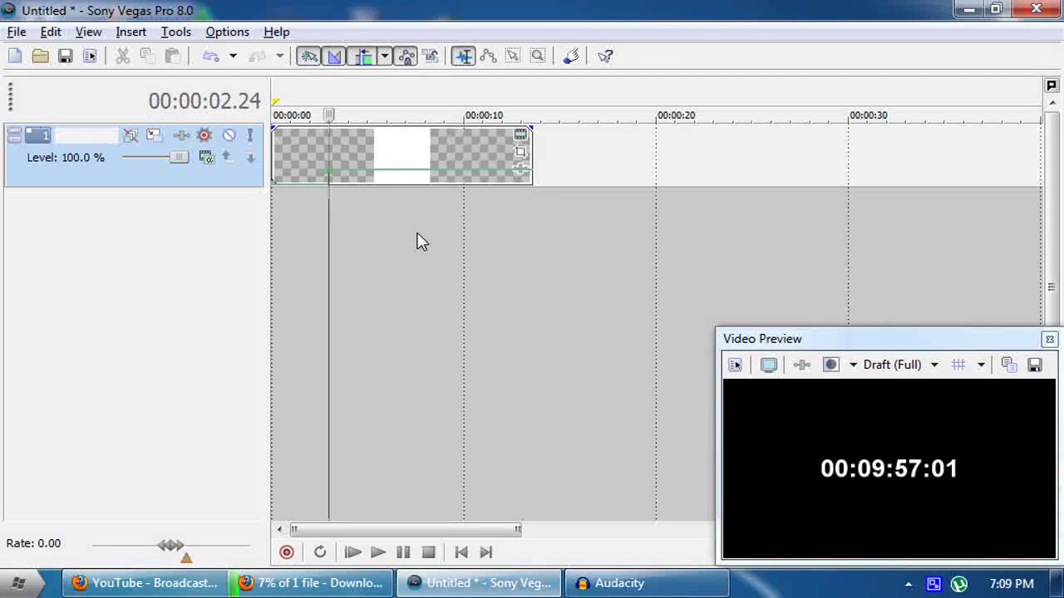
{"action": "key", "text": "space"}
{"action": "key", "text": "space"}
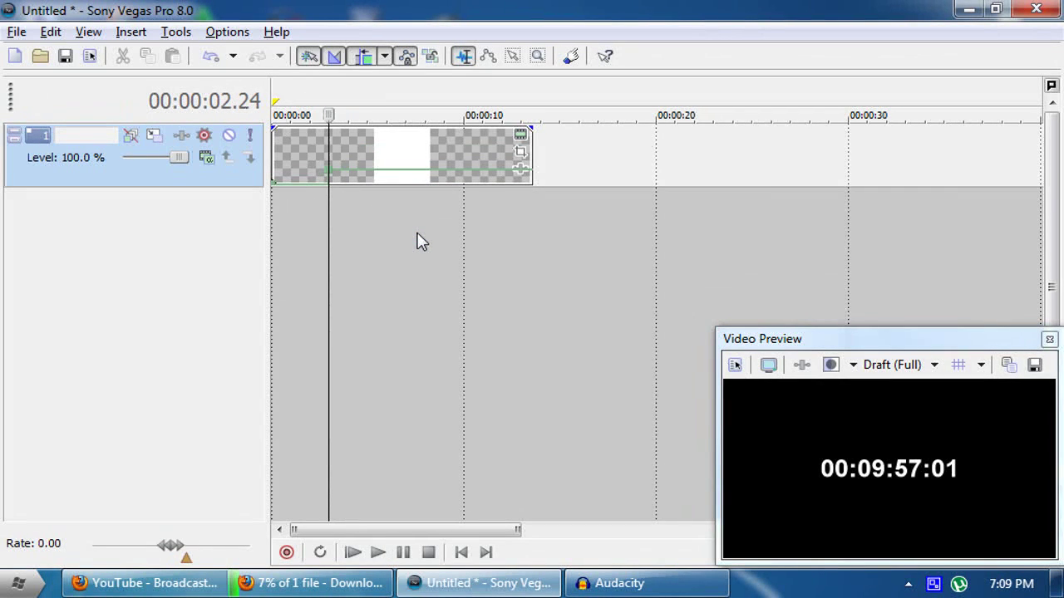
Set the velocity point at 00:00:02.24 to 0 % and play the event from there.
{"action": "left_click", "coordinate": [331, 177]}
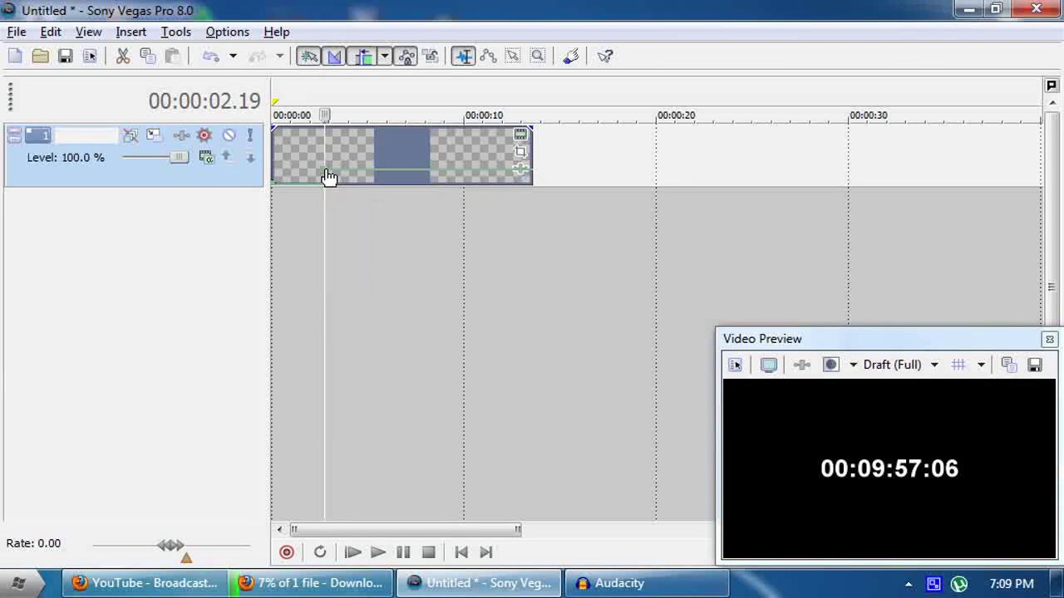
{"action": "left_click", "coordinate": [327, 177]}
{"action": "mouse_move", "coordinate": [329, 176]}
{"action": "left_mouse_down"}
{"action": "mouse_move", "coordinate": [363, 177]}
{"action": "mouse_move", "coordinate": [333, 179]}
{"action": "left_mouse_up"}
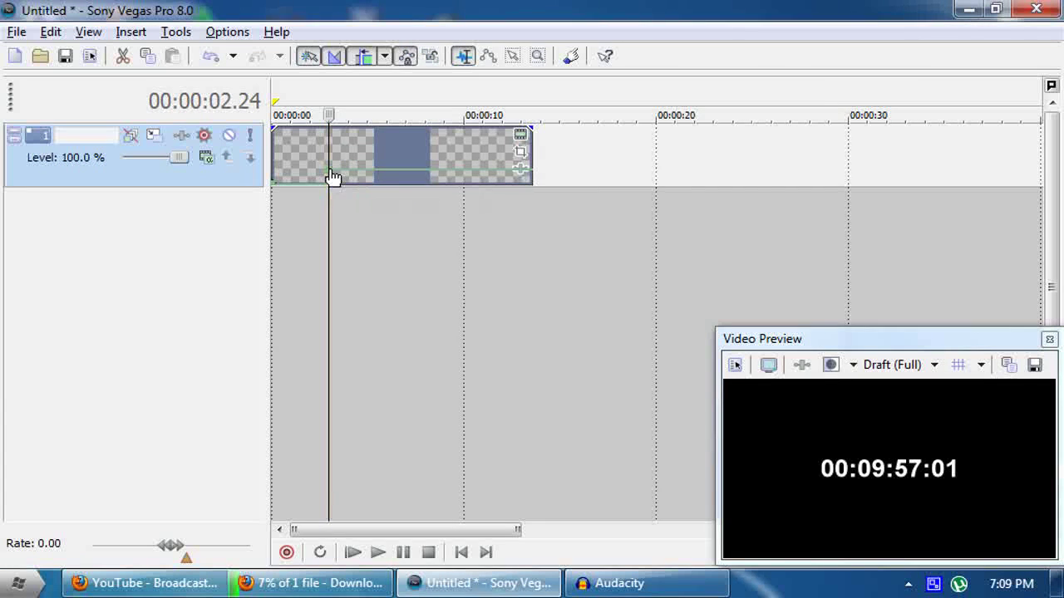
{"action": "right_click", "coordinate": [331, 172]}
{"action": "left_click", "coordinate": [379, 251]}
{"action": "type", "text": "0"}
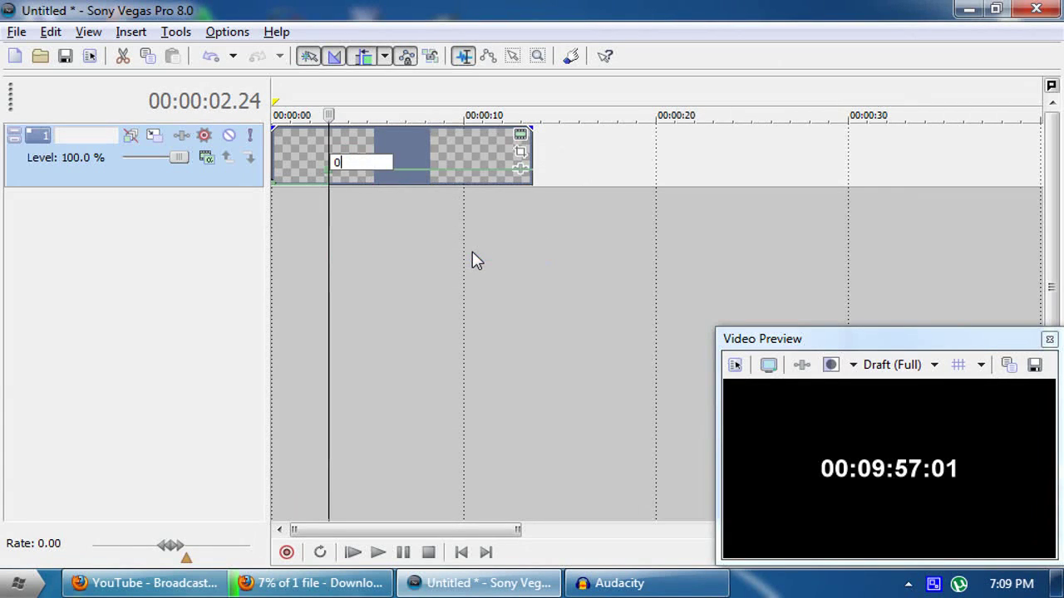
{"action": "key", "text": "Return"}
{"action": "key", "text": "space"}
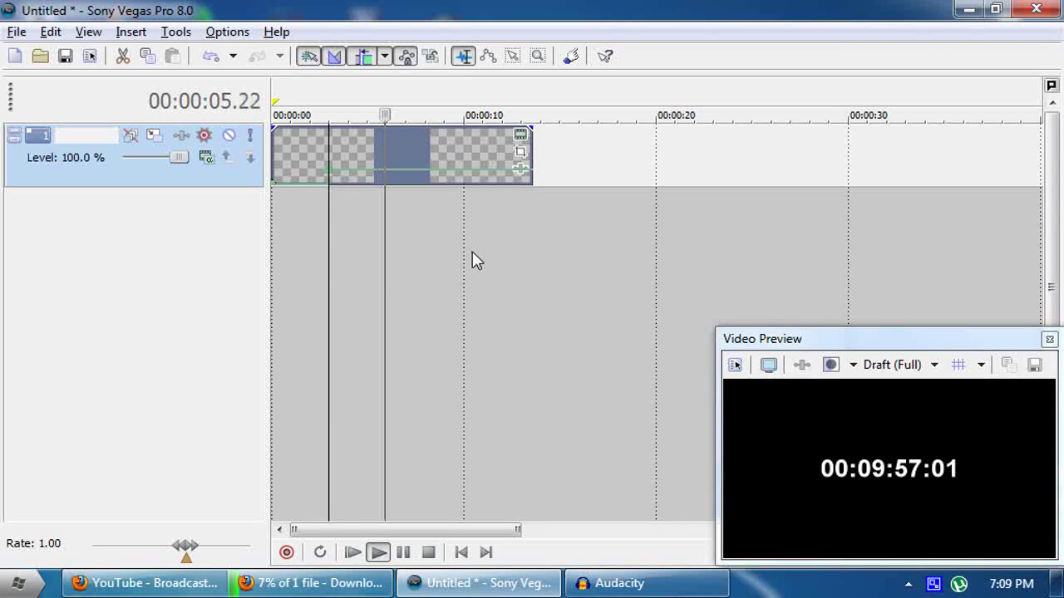
Pause playback near 00:00:06.00 and add a velocity envelope point at 00:00:05.24.
{"action": "key", "text": "Return"}
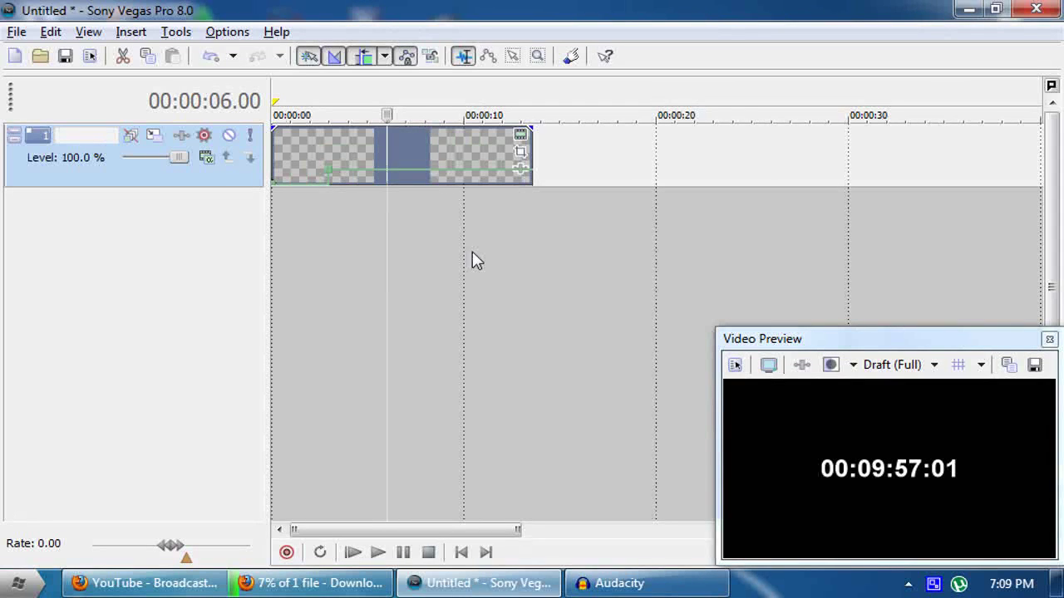
{"action": "right_click", "coordinate": [386, 170]}
{"action": "left_click", "coordinate": [393, 178]}
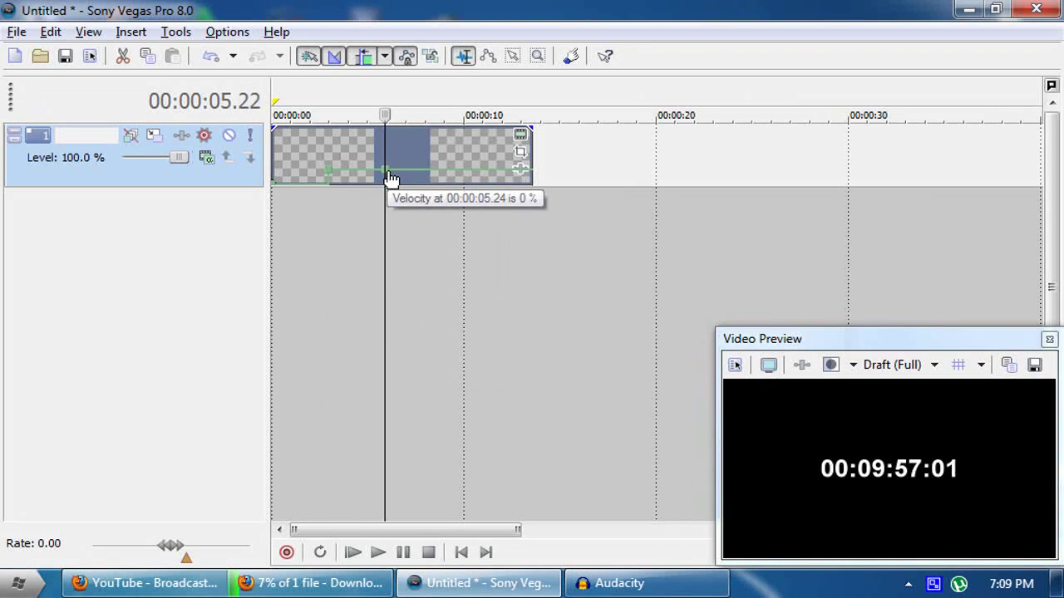
Set the velocity point at 00:00:05.24 to 100% reverse velocity and play the event from there.
{"action": "right_click", "coordinate": [385, 177]}
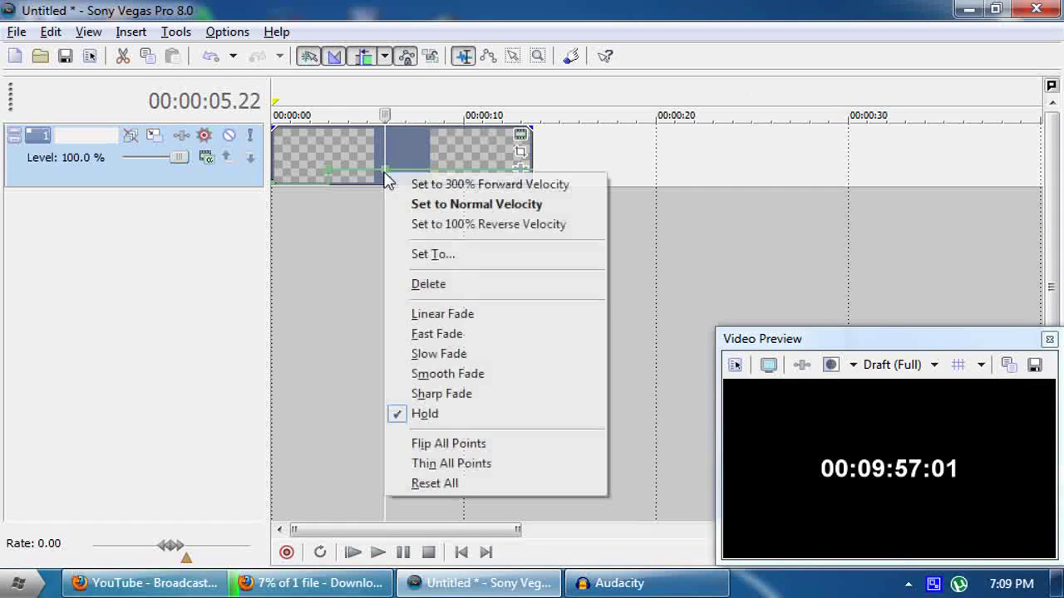
{"action": "left_click", "coordinate": [482, 224]}
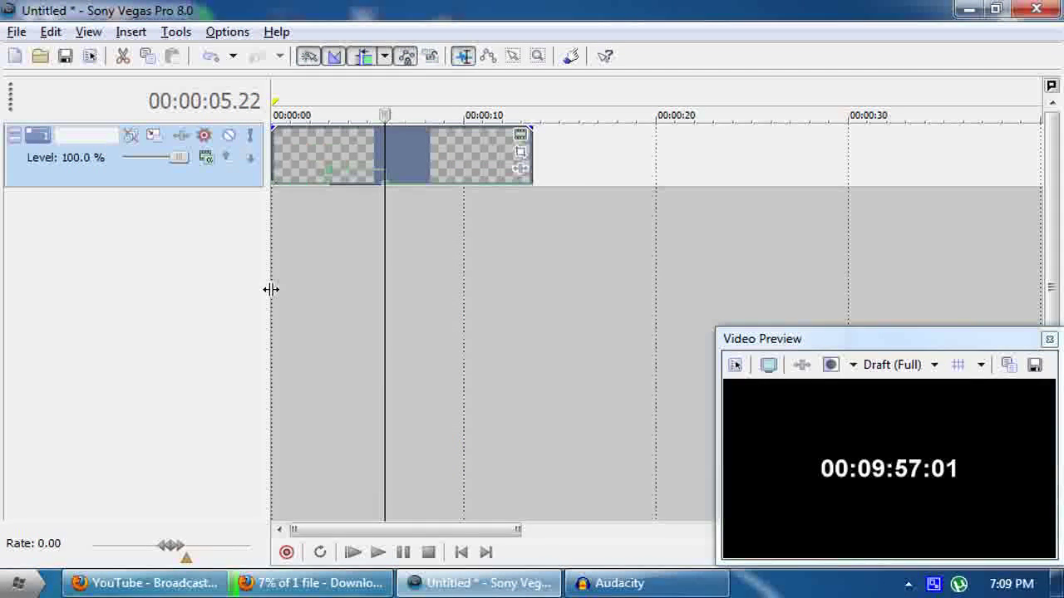
{"action": "key", "text": "space"}
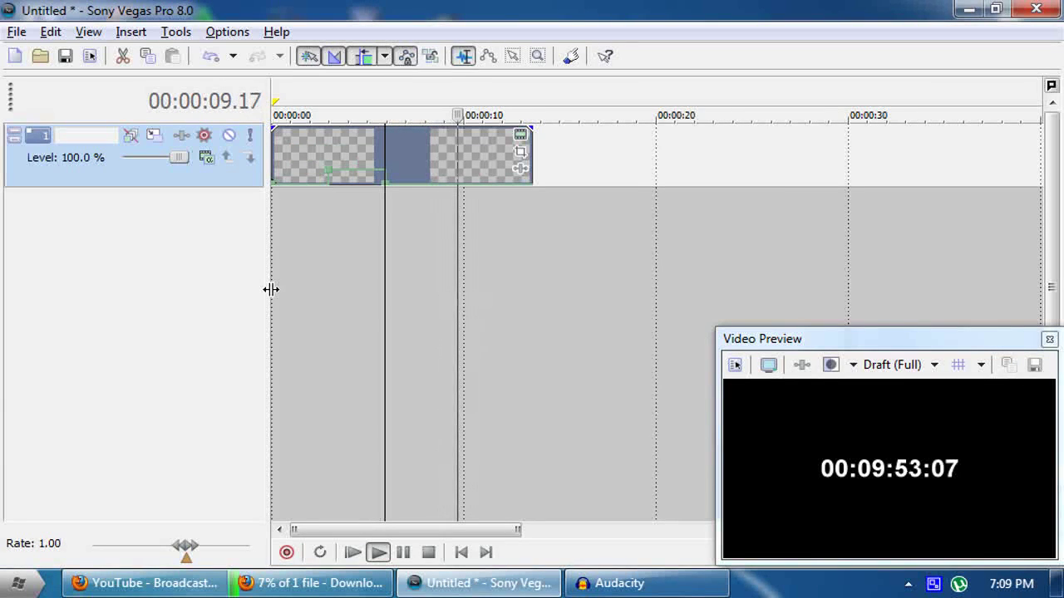
{"action": "key", "text": "space"}
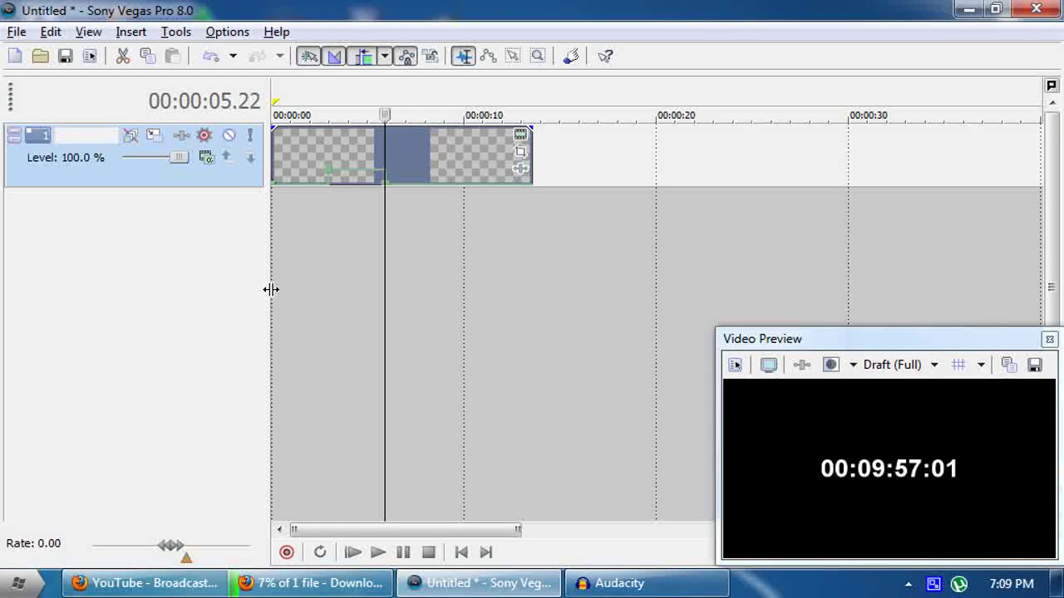